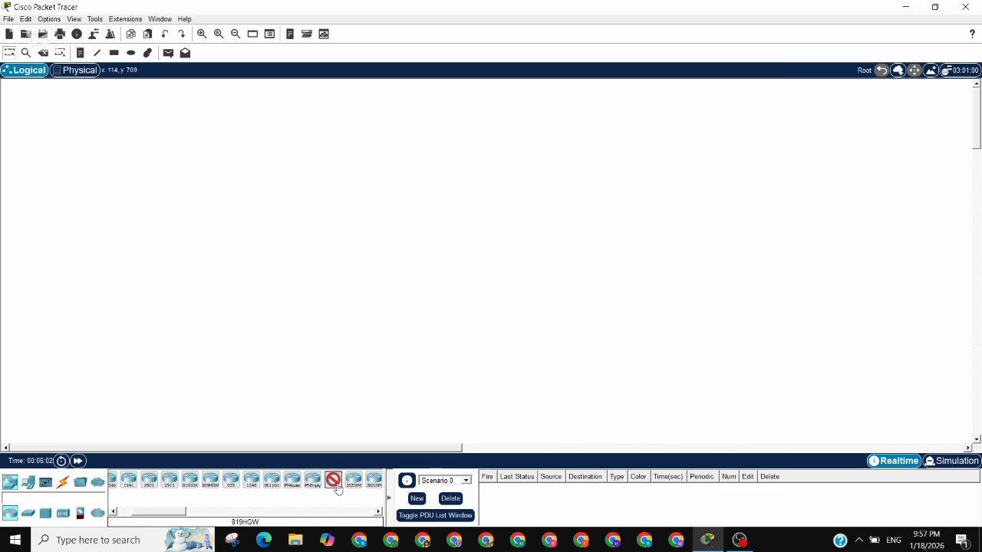
Place two 1841 routers side by side and one 2950-24 switch below each router
{"action": "left_click", "coordinate": [328, 170]}
{"action": "left_click", "coordinate": [460, 169]}
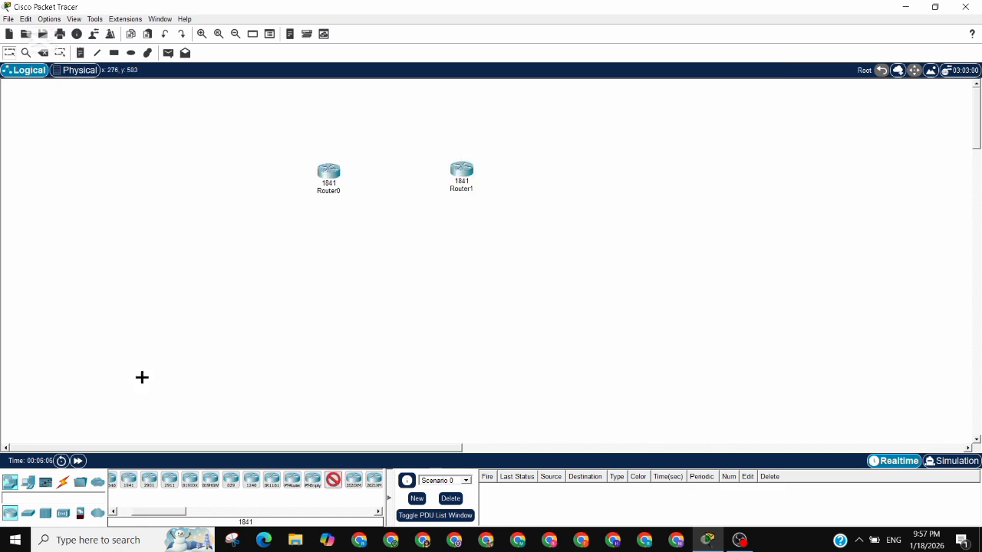
{"action": "left_click", "coordinate": [28, 513]}
{"action": "left_click", "coordinate": [303, 481]}
{"action": "left_click", "coordinate": [305, 263]}
{"action": "left_click", "coordinate": [483, 250]}
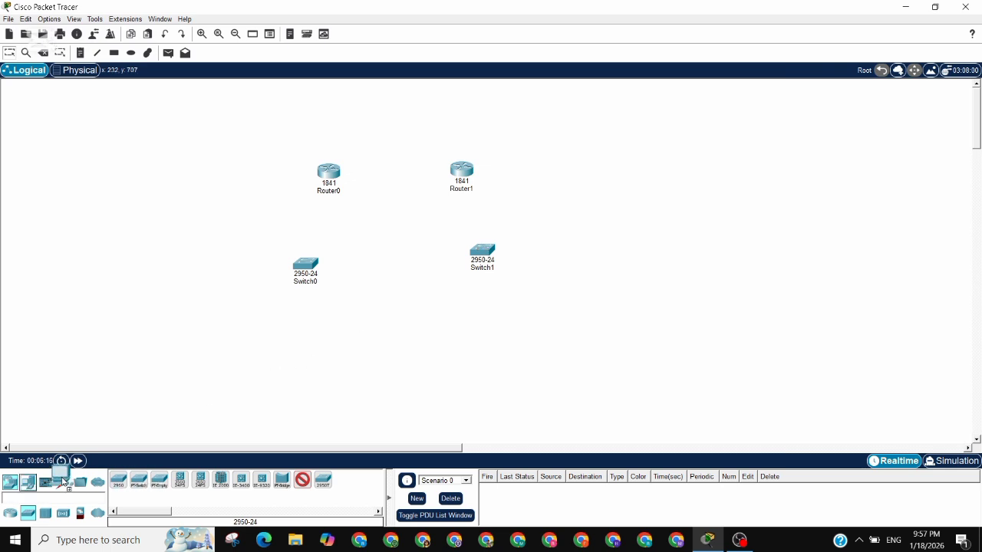
Place four PC-PT end devices in the workspace, two below Switch0 and two below Switch1
{"action": "left_click", "coordinate": [35, 482]}
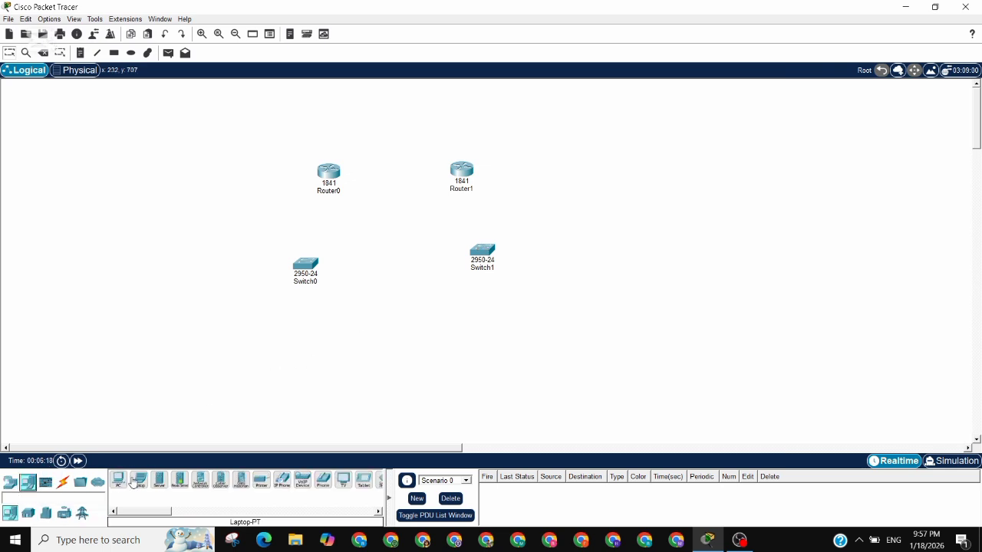
{"action": "left_click", "coordinate": [121, 481]}
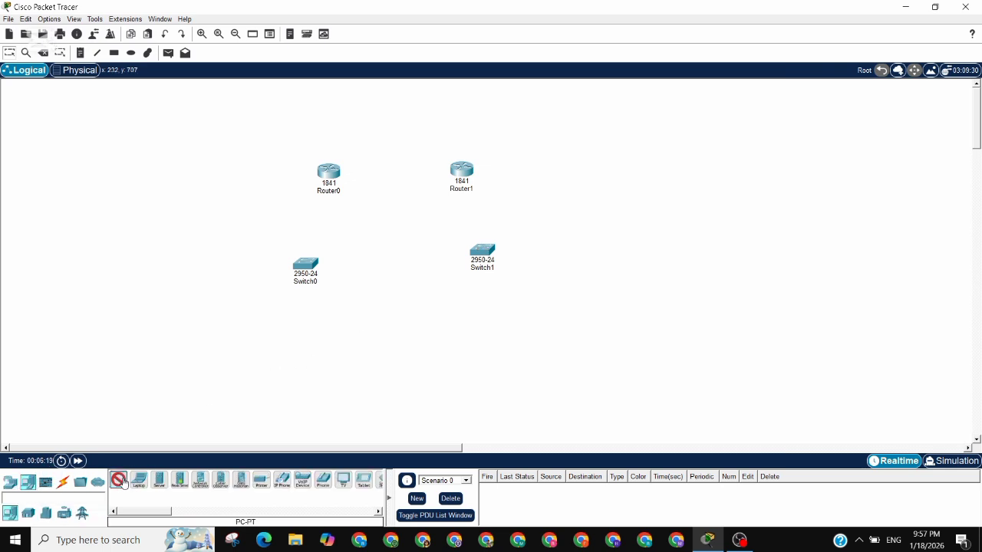
{"action": "left_click", "coordinate": [212, 328]}
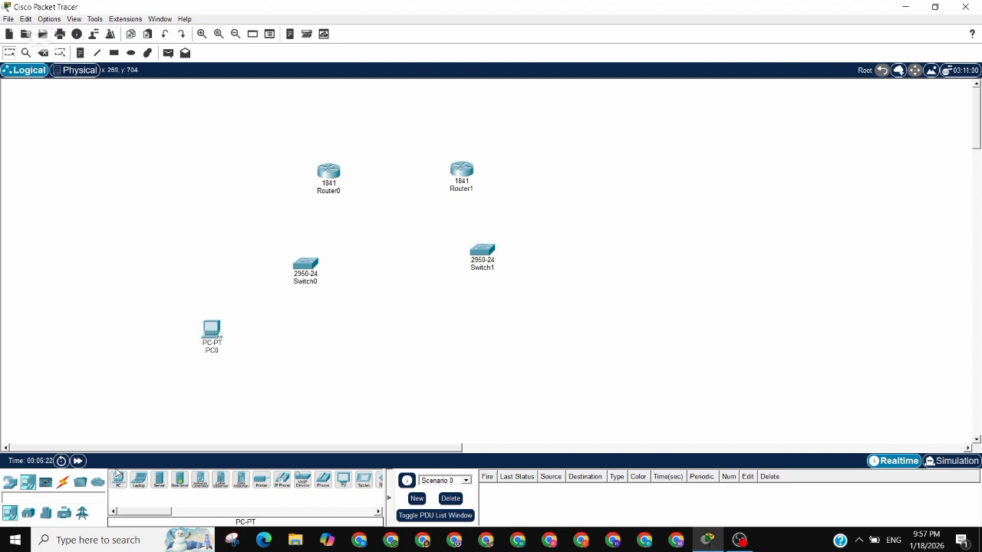
{"action": "left_click", "coordinate": [118, 487]}
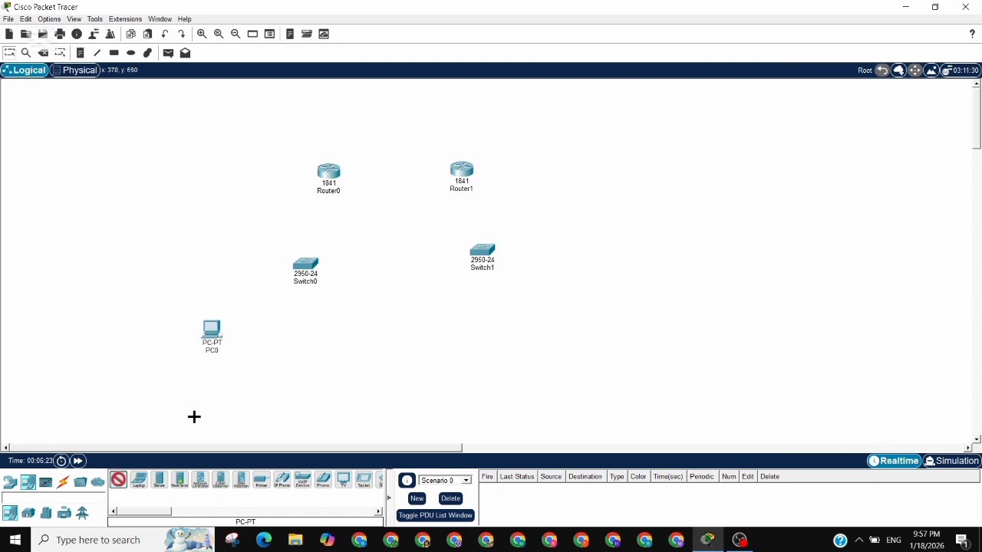
{"action": "left_click", "coordinate": [296, 368]}
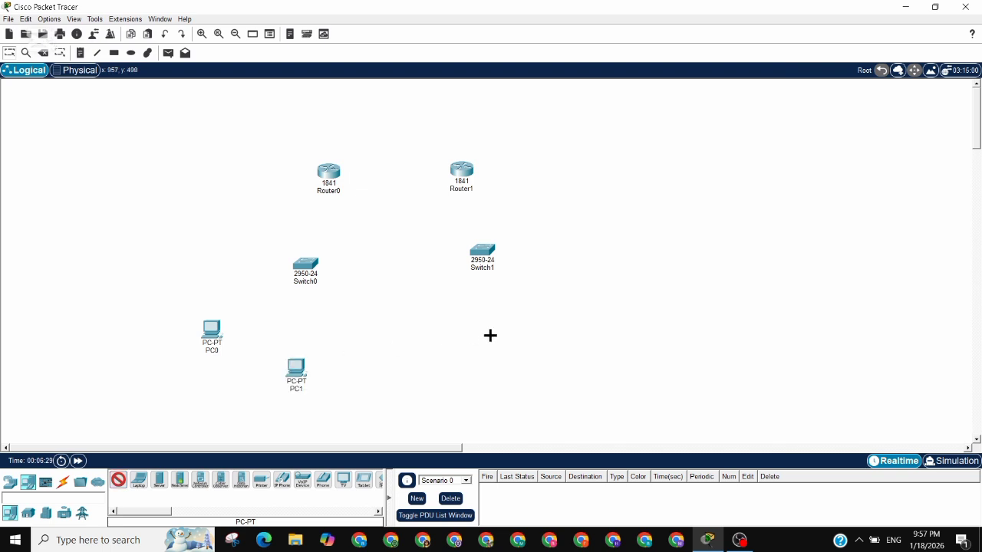
{"action": "left_click", "coordinate": [459, 375]}
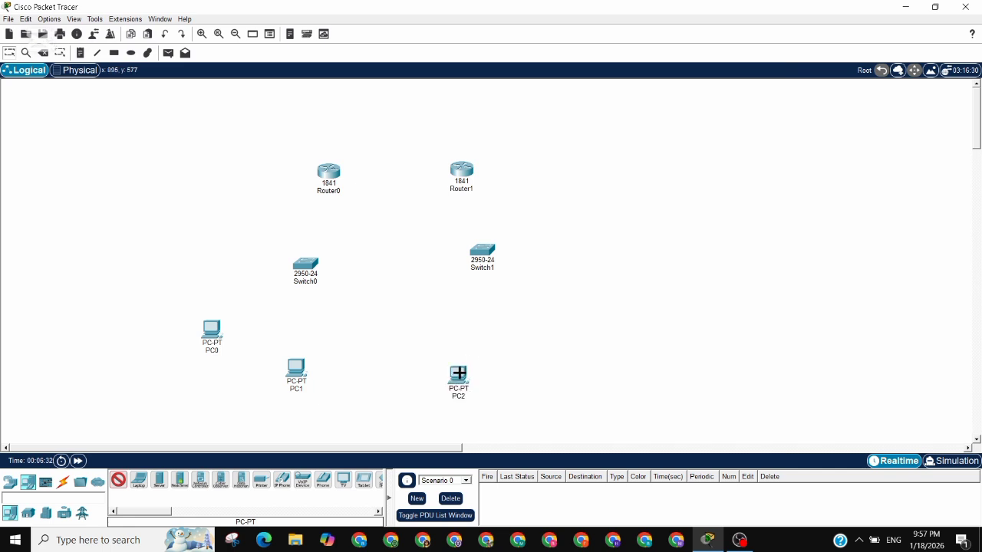
{"action": "left_click", "coordinate": [525, 329]}
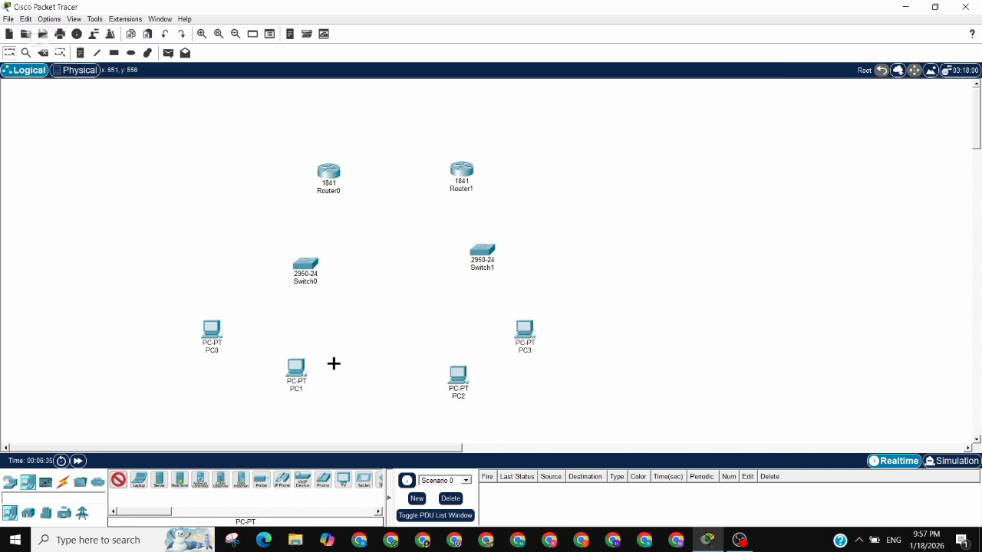
Cable PC0 and PC1 to Switch0 using the automatic connection type
{"action": "left_click", "coordinate": [64, 487]}
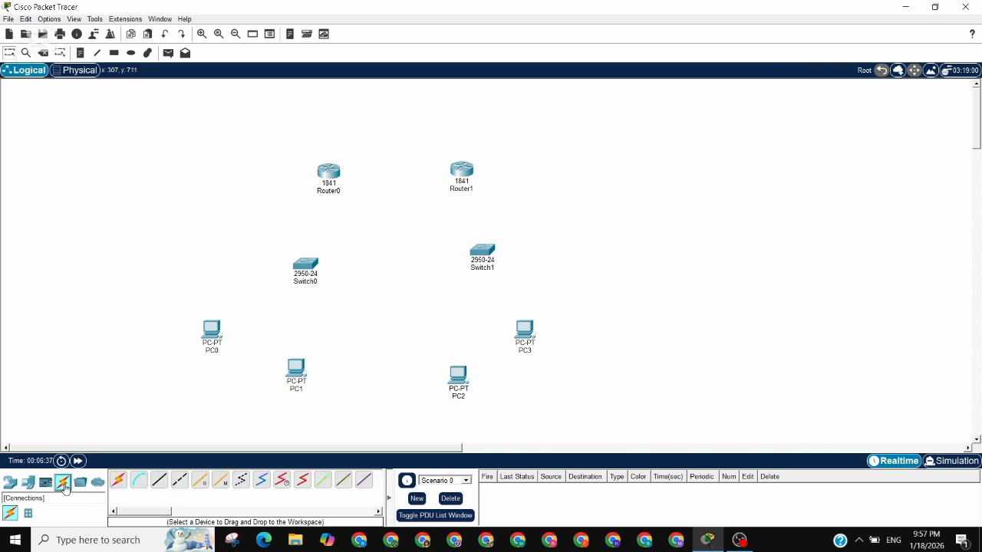
{"action": "left_click", "coordinate": [121, 485]}
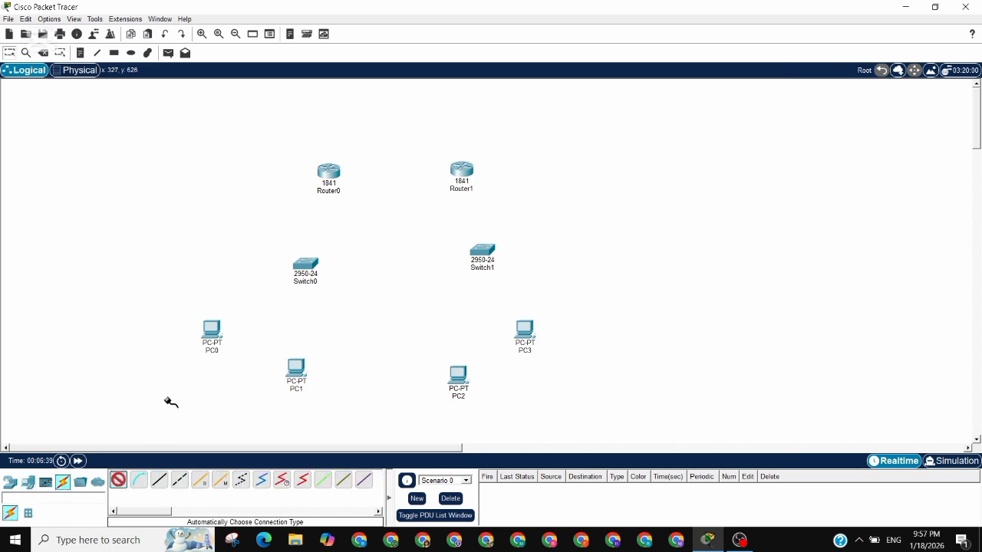
{"action": "left_click", "coordinate": [214, 332]}
{"action": "left_click", "coordinate": [306, 261]}
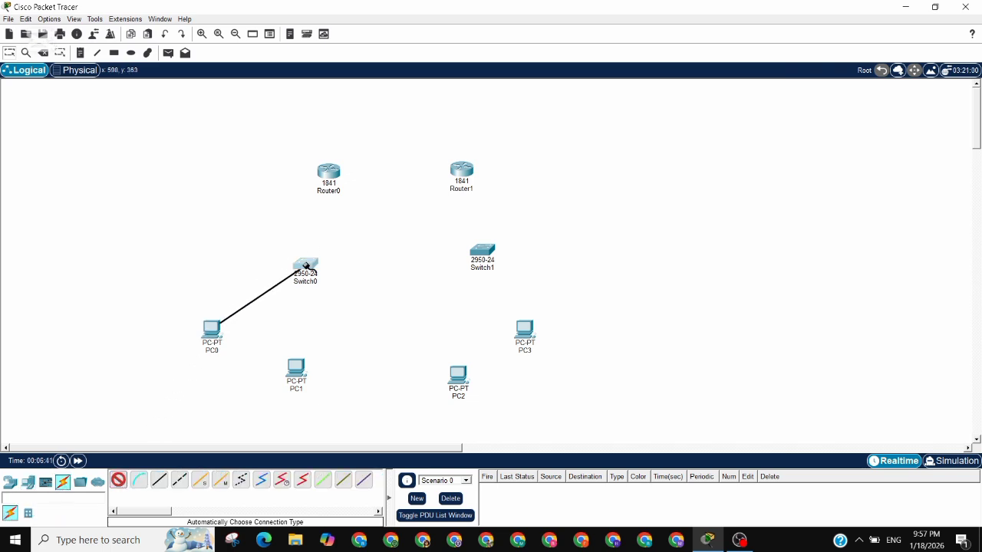
{"action": "left_click", "coordinate": [306, 265]}
{"action": "left_click", "coordinate": [298, 374]}
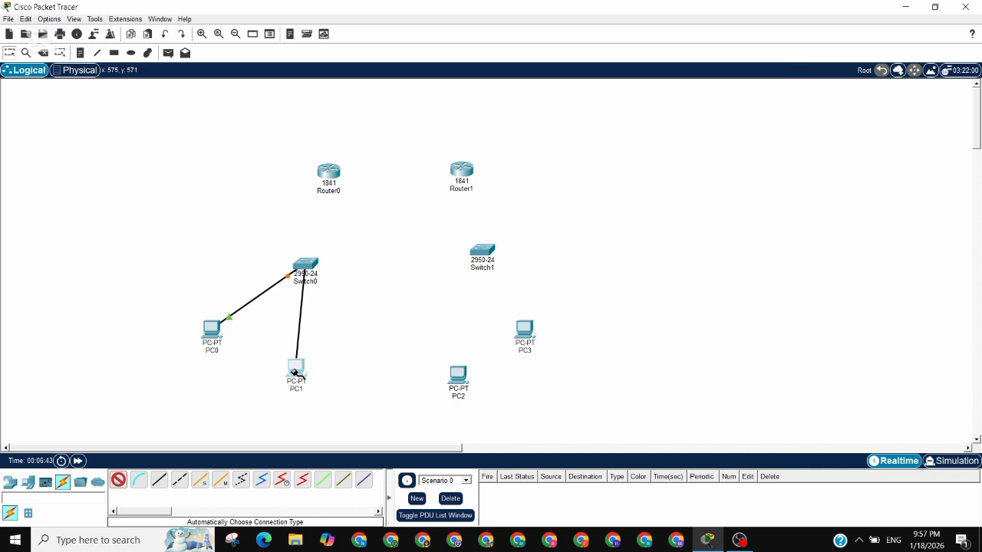
Cable PC2 and PC3 to Switch1 with the automatic connection type
{"action": "left_click", "coordinate": [459, 375]}
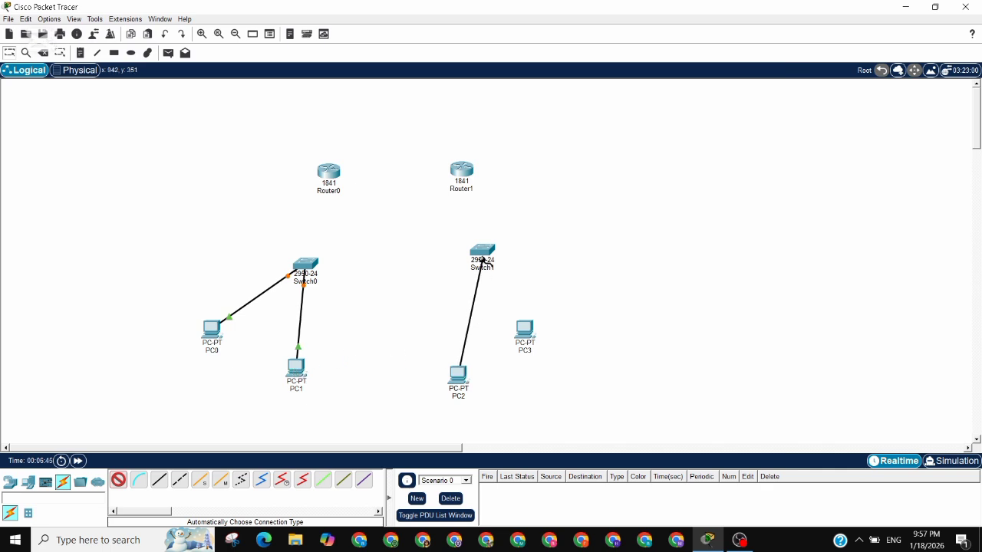
{"action": "left_click", "coordinate": [482, 261]}
{"action": "left_click", "coordinate": [482, 260]}
{"action": "left_click", "coordinate": [525, 332]}
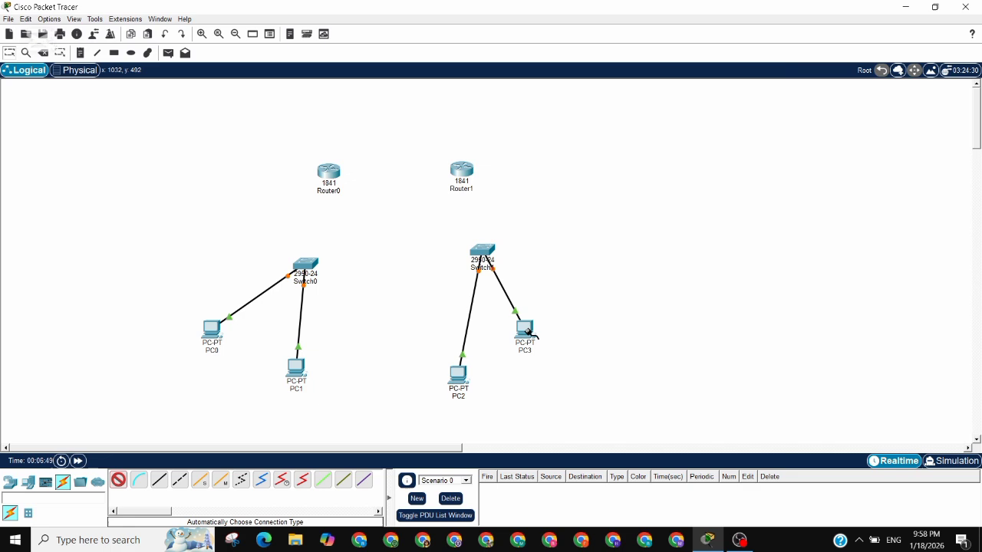
Cable Switch1 to Router1, Switch0 to Router0, and the two routers to each other with the automatic connection type
{"action": "left_click", "coordinate": [484, 255]}
{"action": "left_click", "coordinate": [464, 171]}
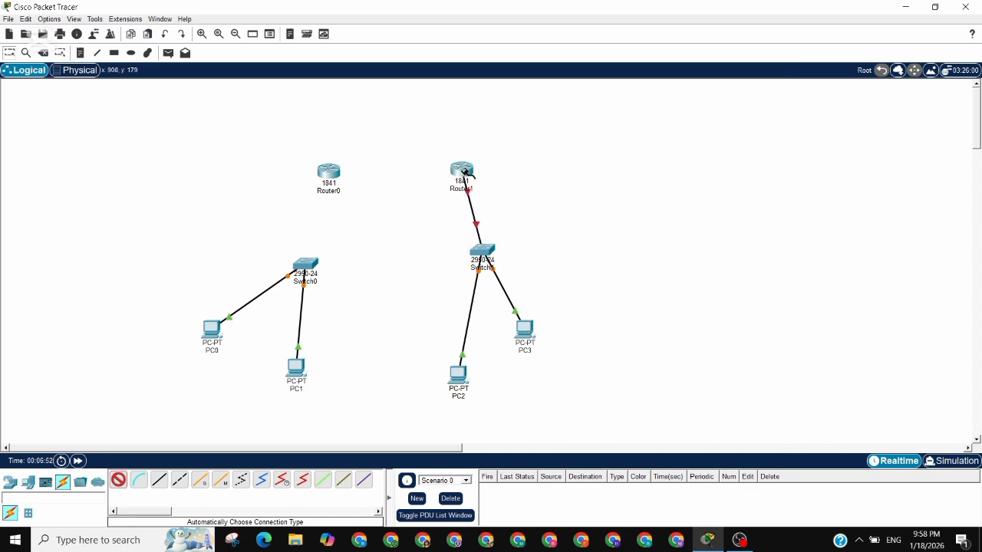
{"action": "left_click", "coordinate": [305, 265]}
{"action": "left_click", "coordinate": [329, 171]}
{"action": "left_click", "coordinate": [329, 171]}
{"action": "left_click", "coordinate": [461, 170]}
{"action": "key", "text": "Escape"}
Add the address notes 192.168.1.2 below PC0 and 192.168.1.3 below PC1
{"action": "left_click", "coordinate": [81, 53]}
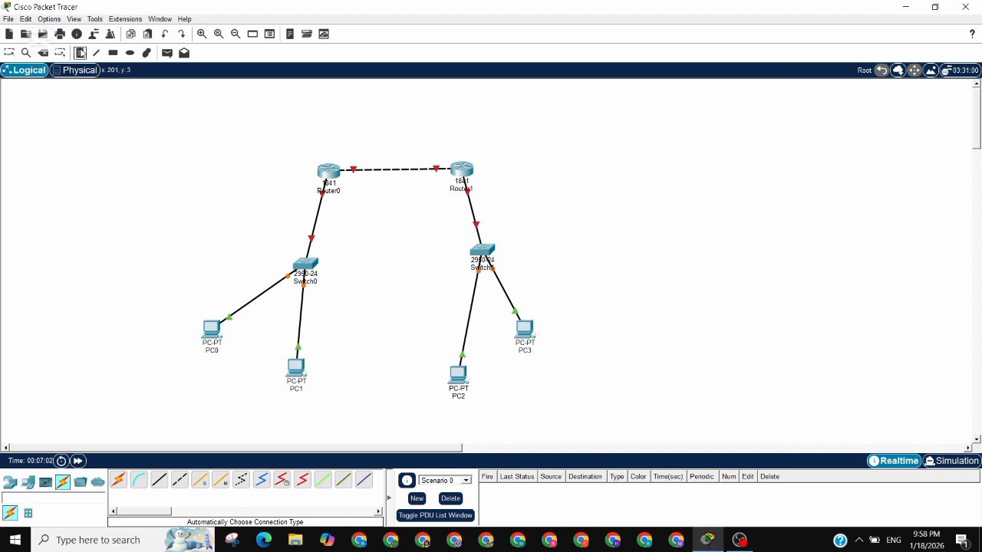
{"action": "left_click", "coordinate": [193, 356]}
{"action": "type", "text": "192.168.1.2"}
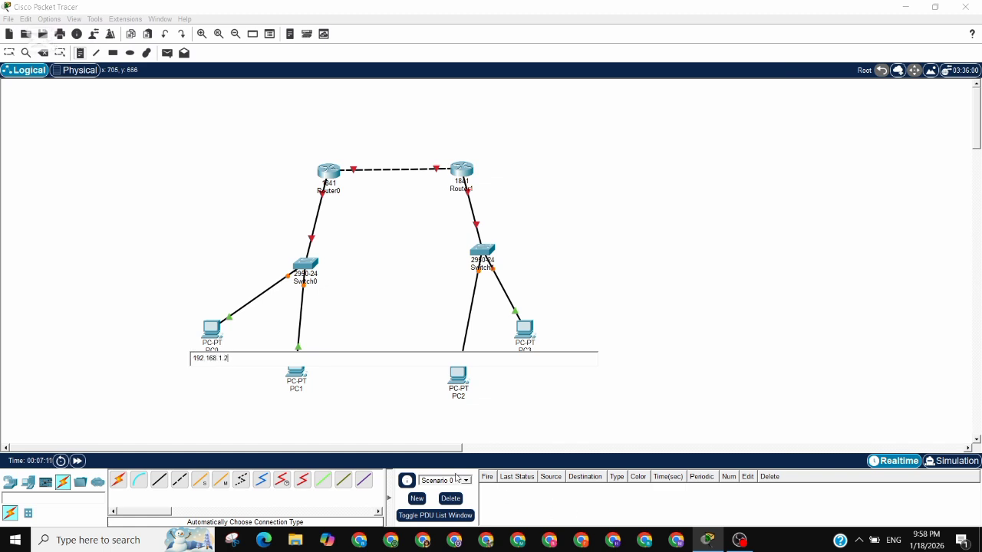
{"action": "left_click", "coordinate": [283, 400]}
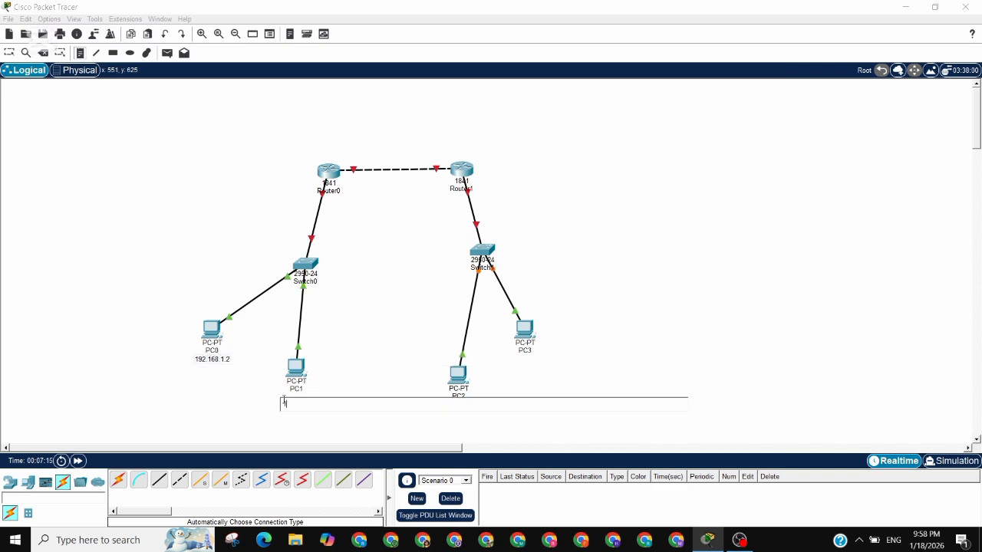
{"action": "type", "text": "192.168"}
{"action": "type", "text": ".1.2"}
Add the address note 192.168.1.4 beside Router0's link to Switch0
{"action": "left_click", "coordinate": [251, 201]}
{"action": "type", "text": "192.16"}
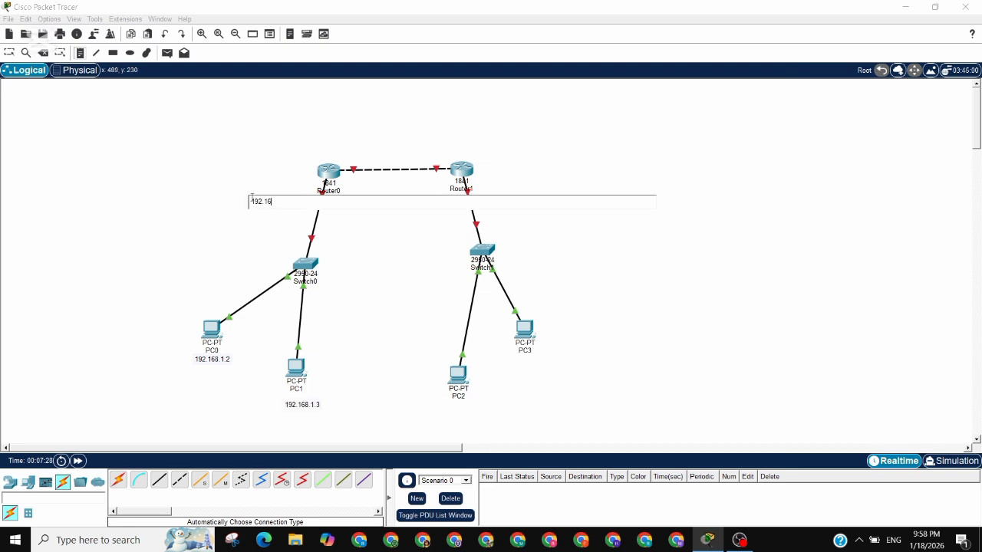
{"action": "type", "text": "8.1.4"}
Add the address notes 192.168.2.2 below PC2 and 192.168.2.3 below PC3
{"action": "left_click", "coordinate": [416, 404]}
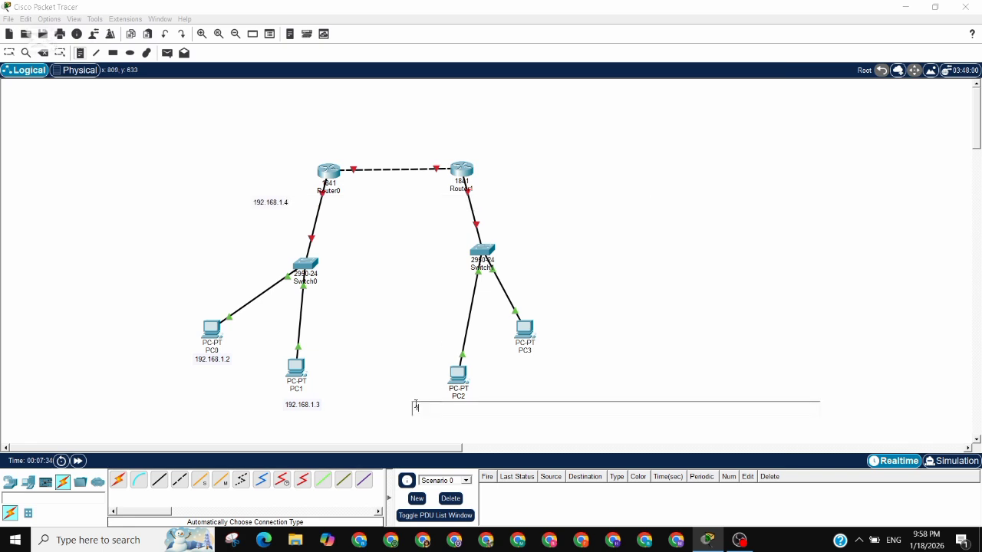
{"action": "type", "text": "192.168.2.2"}
{"action": "left_click", "coordinate": [526, 366]}
{"action": "type", "text": "192.1"}
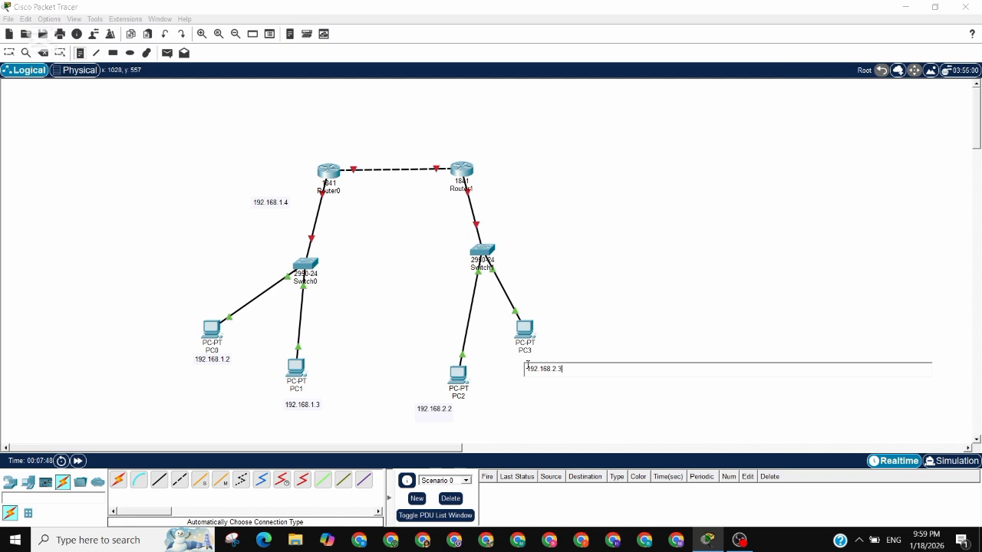
Add a note reading 192.168.2 beside Router1's link to Switch1
{"action": "left_click", "coordinate": [502, 191]}
{"action": "type", "text": "19"}
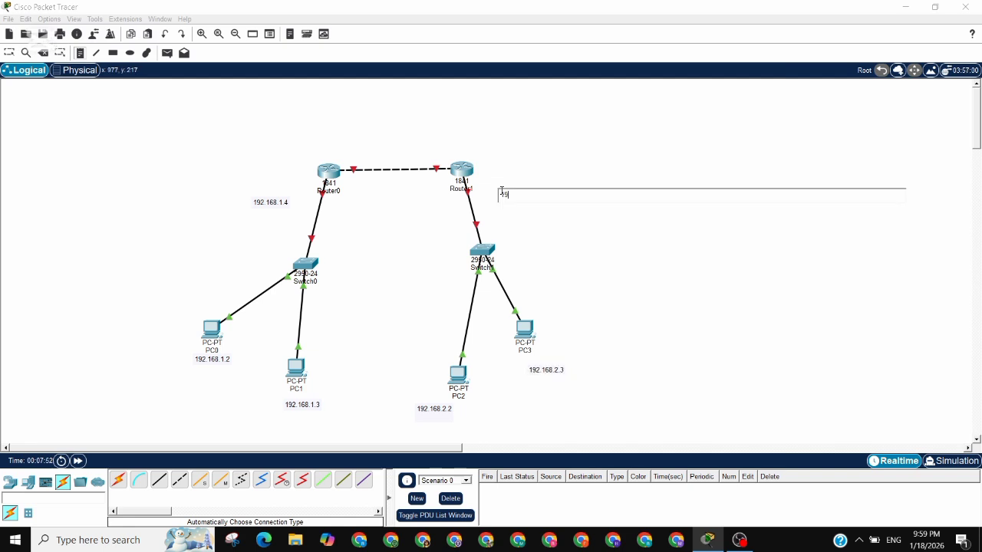
{"action": "type", "text": "2.168.2"}
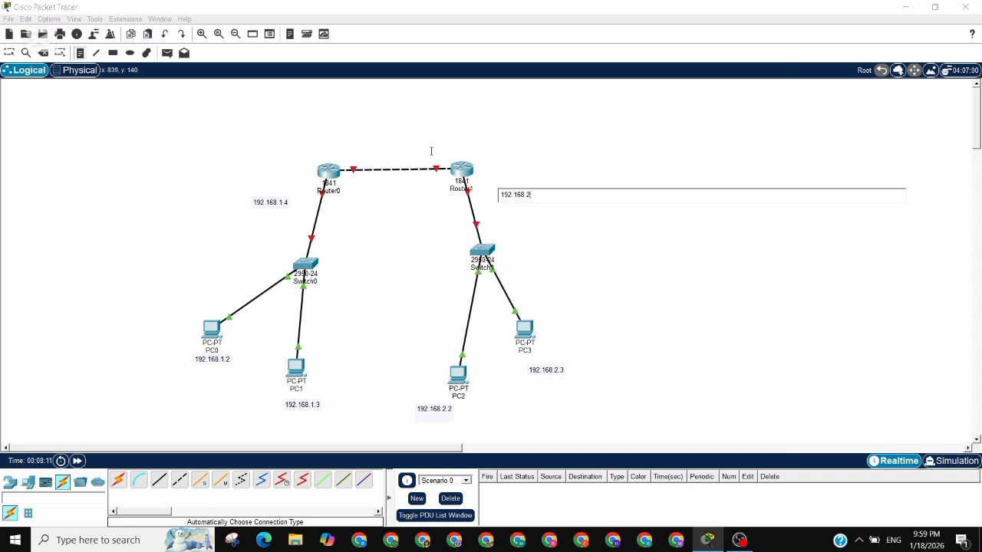
Label the router-to-router link with the notes 192.168.3.3 near Router1 and 192.168.3.2 near Router0
{"action": "left_click", "coordinate": [422, 154]}
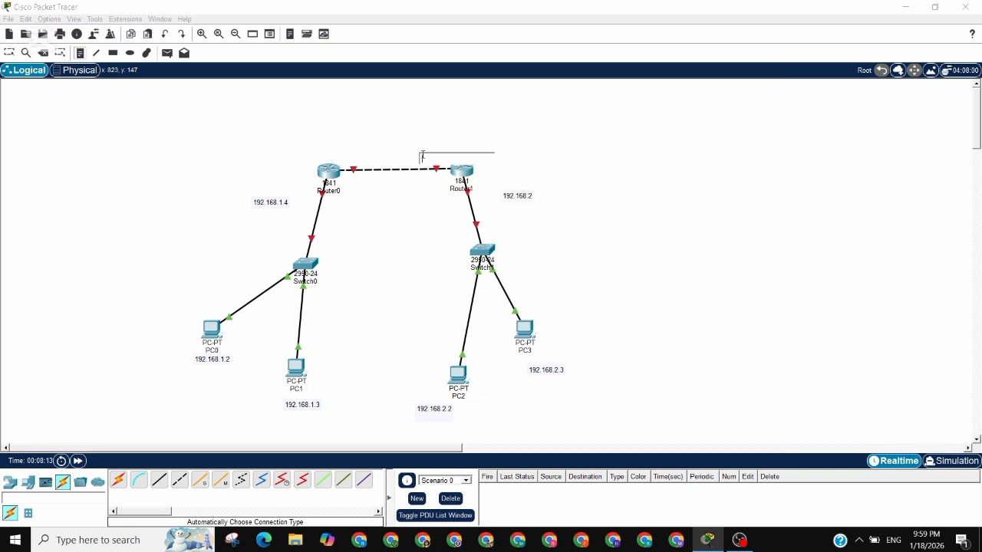
{"action": "type", "text": "192"}
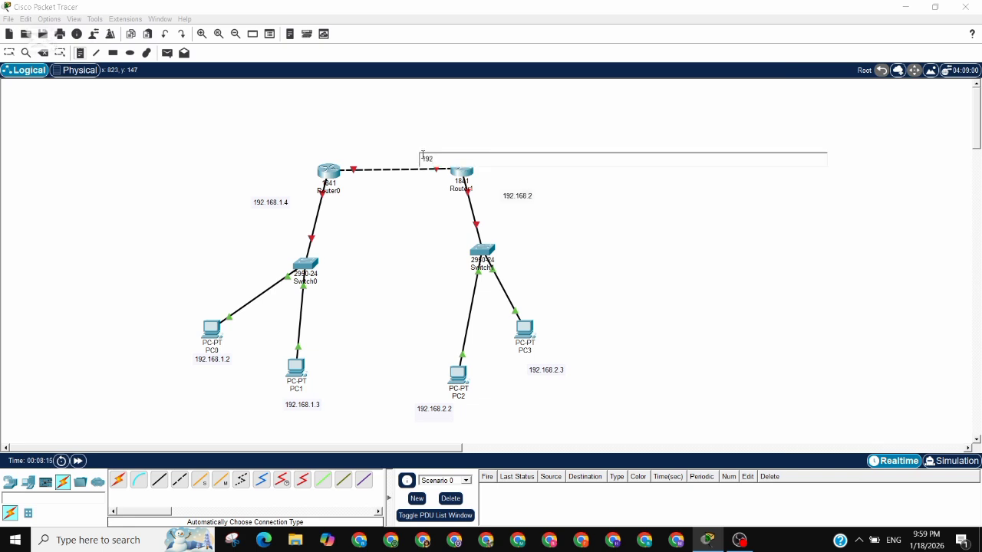
{"action": "type", "text": ".16"}
{"action": "key", "text": "BackSpace"}
{"action": "type", "text": "3.3"}
{"action": "left_click", "coordinate": [330, 144]}
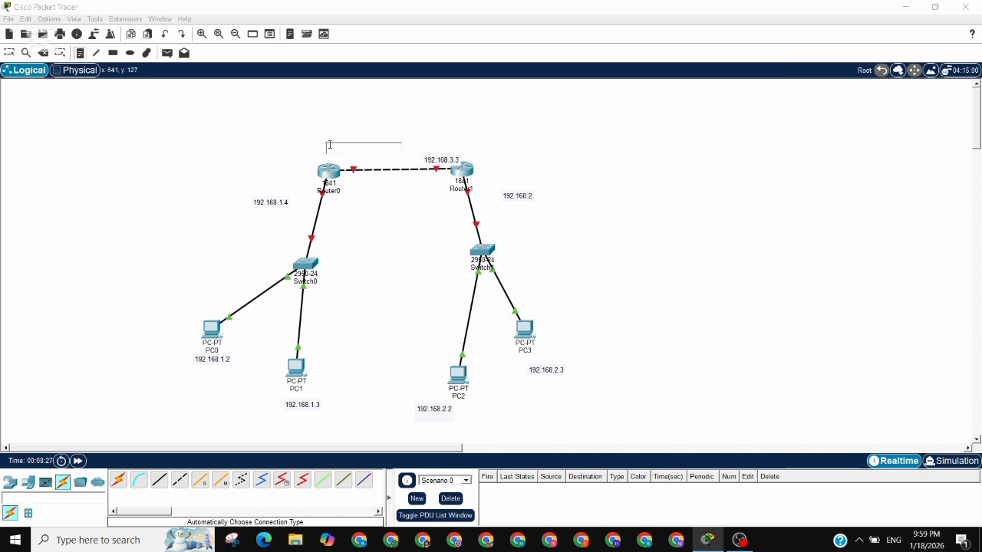
{"action": "type", "text": "192.168.3.2"}
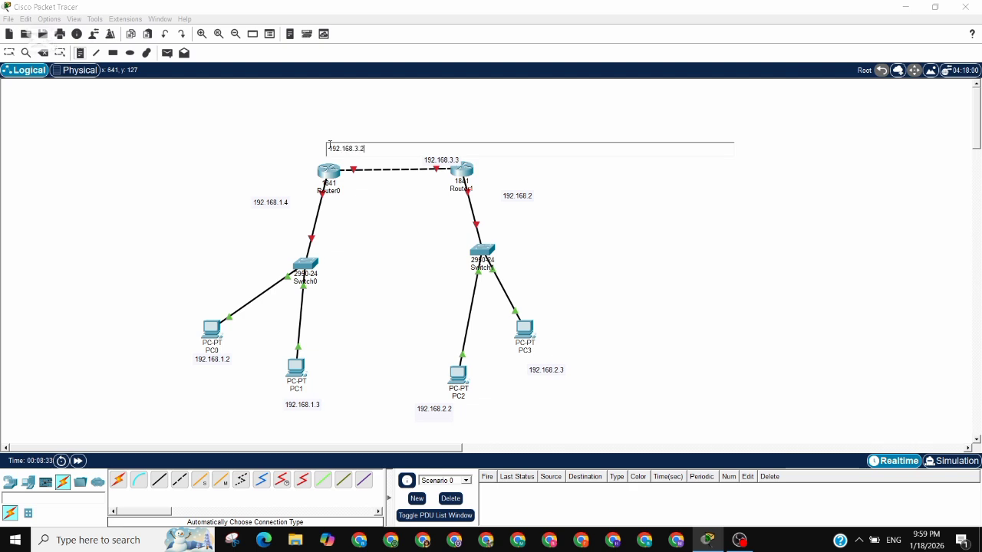
Complete the address note beside Router1's link to Switch1 so it reads 192.168.2.4
{"action": "left_click", "coordinate": [531, 197]}
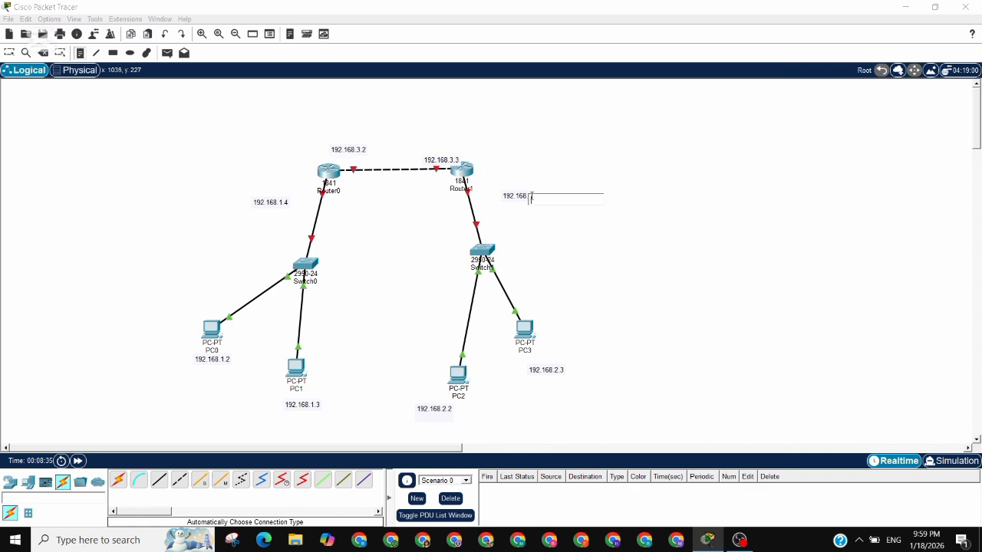
{"action": "key", "text": "Escape"}
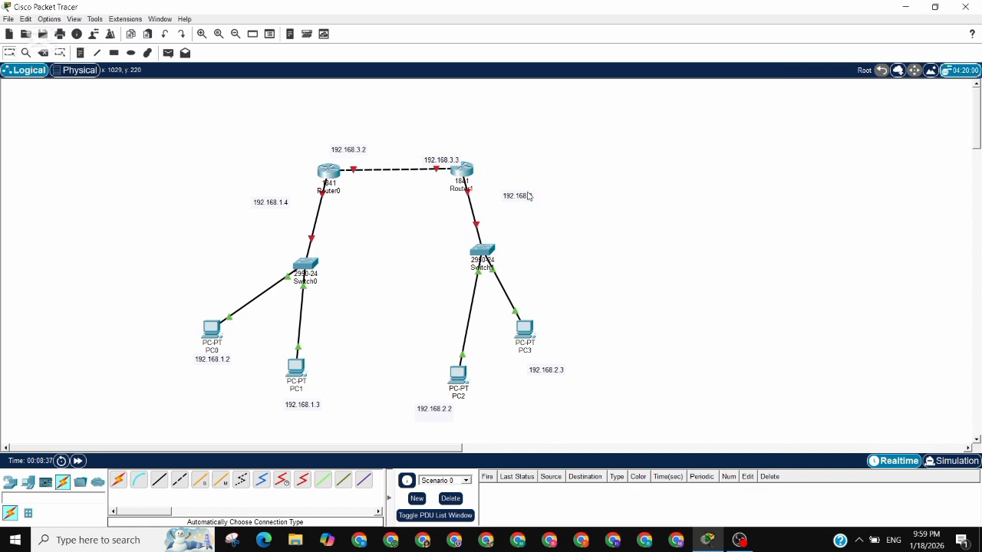
{"action": "left_click", "coordinate": [512, 195]}
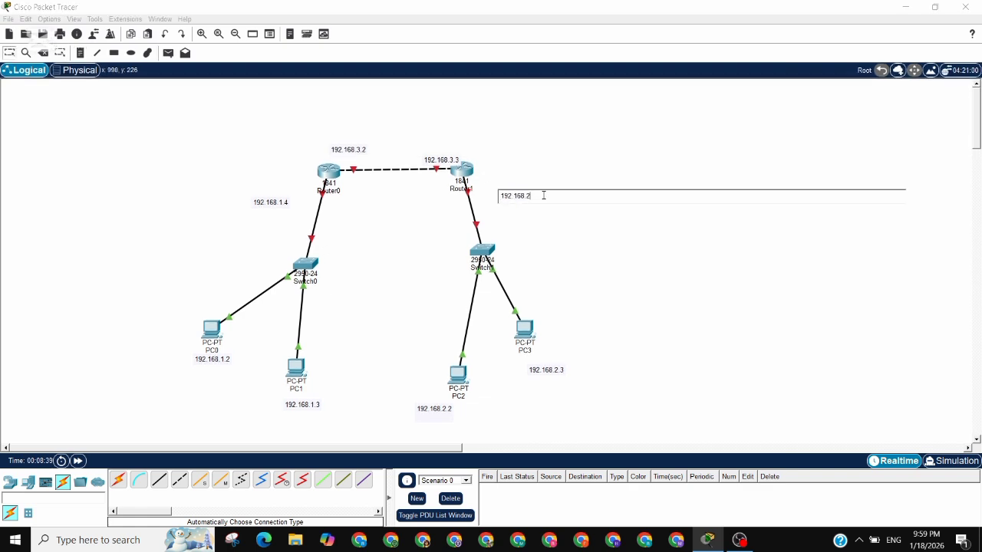
{"action": "type", "text": ".4"}
{"action": "left_click", "coordinate": [532, 238]}
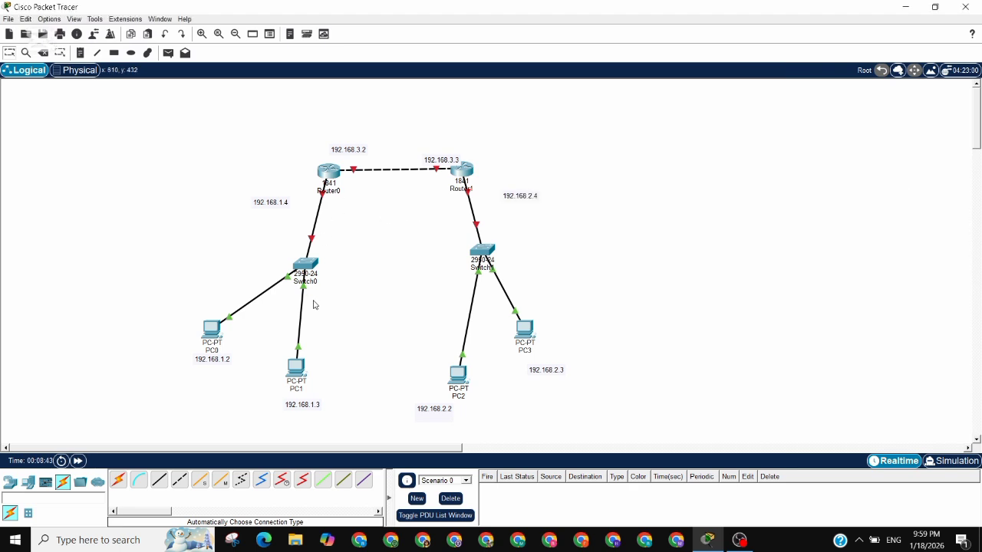
Copy the address text 192.168.1.2 from the note below PC0
{"action": "left_click", "coordinate": [216, 334]}
{"action": "left_click", "coordinate": [221, 358]}
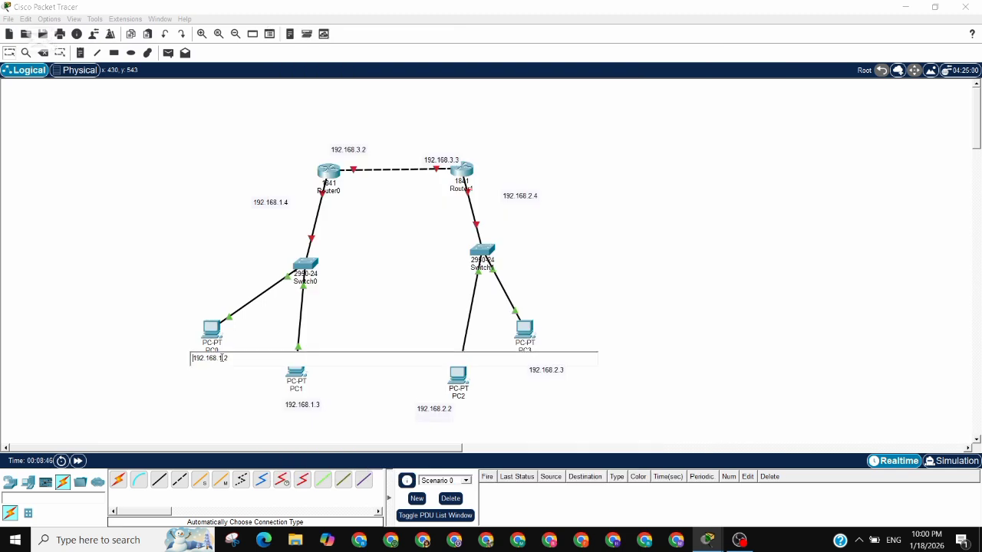
{"action": "double_click", "coordinate": [221, 358]}
{"action": "key", "text": "ctrl+c"}
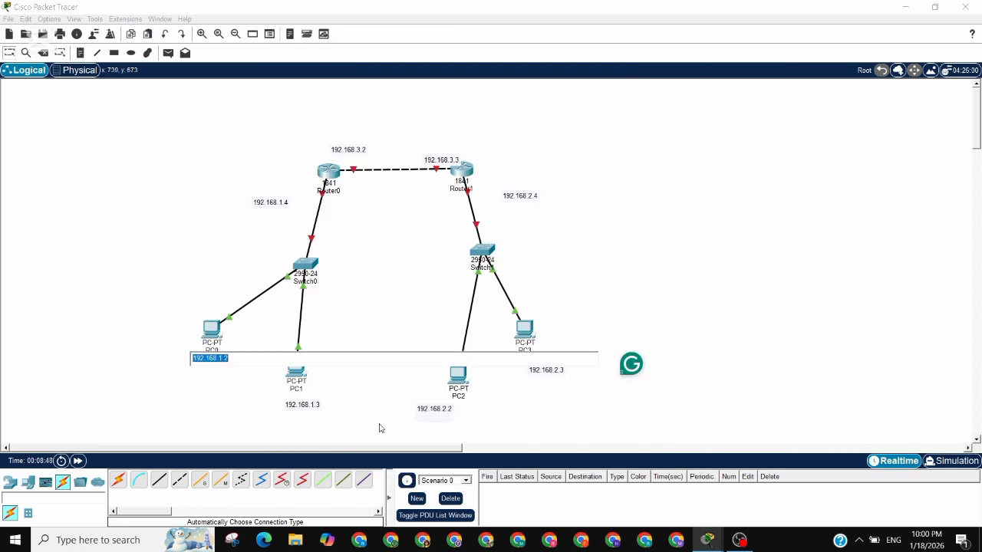
Give PC0 the static IPv4 address 192.168.1.2 with subnet mask 255.255.255.0 in its IP configuration
{"action": "left_click", "coordinate": [207, 330]}
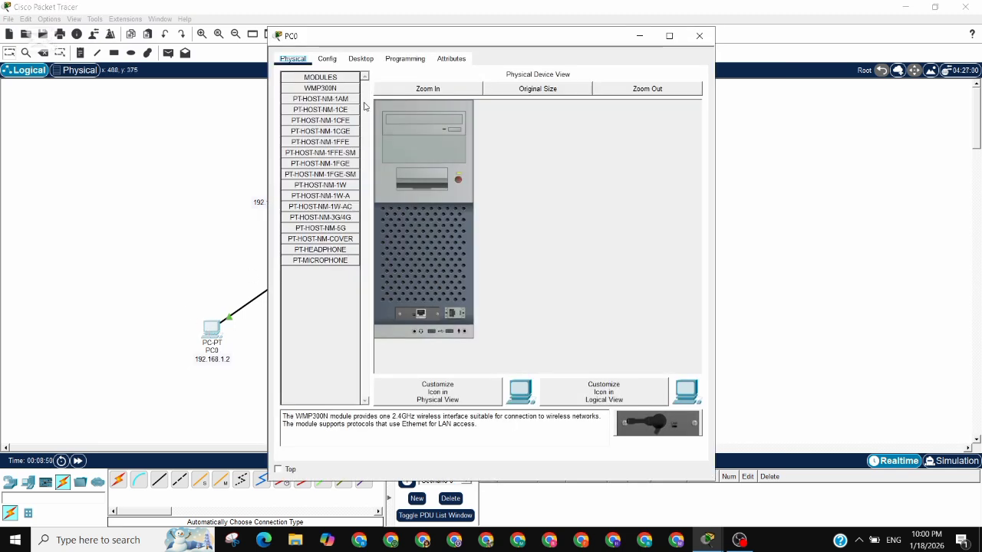
{"action": "left_click", "coordinate": [361, 59]}
{"action": "left_click", "coordinate": [326, 97]}
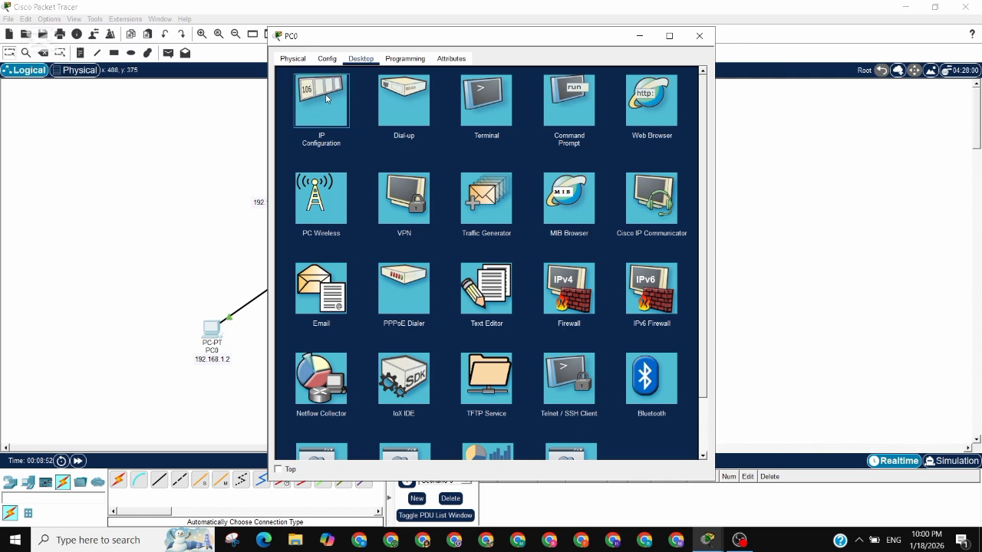
{"action": "left_click", "coordinate": [495, 139]}
{"action": "type", "text": "192.168.1.2"}
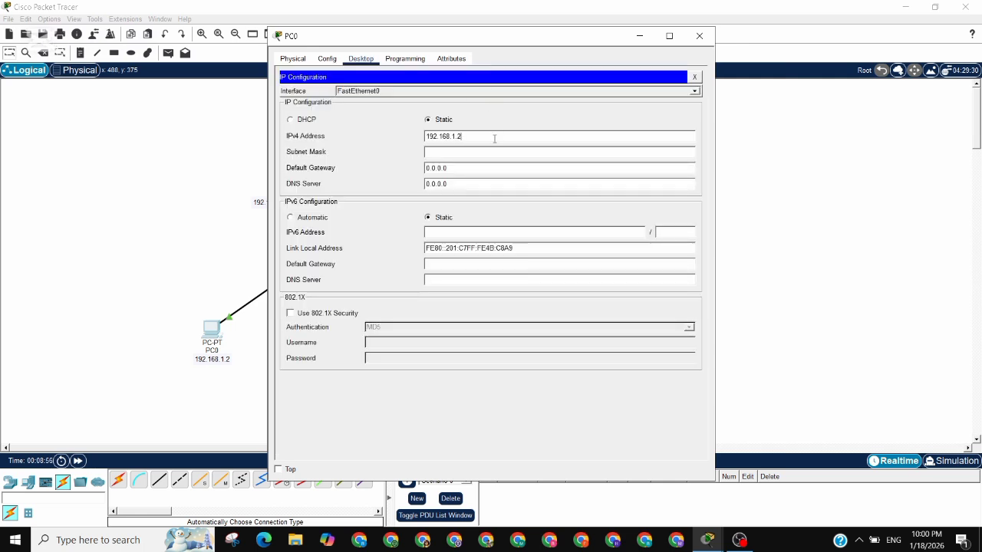
{"action": "left_click", "coordinate": [557, 149]}
Set PC0's default gateway to 192.168.1.4 and close its device window
{"action": "double_click", "coordinate": [533, 168]}
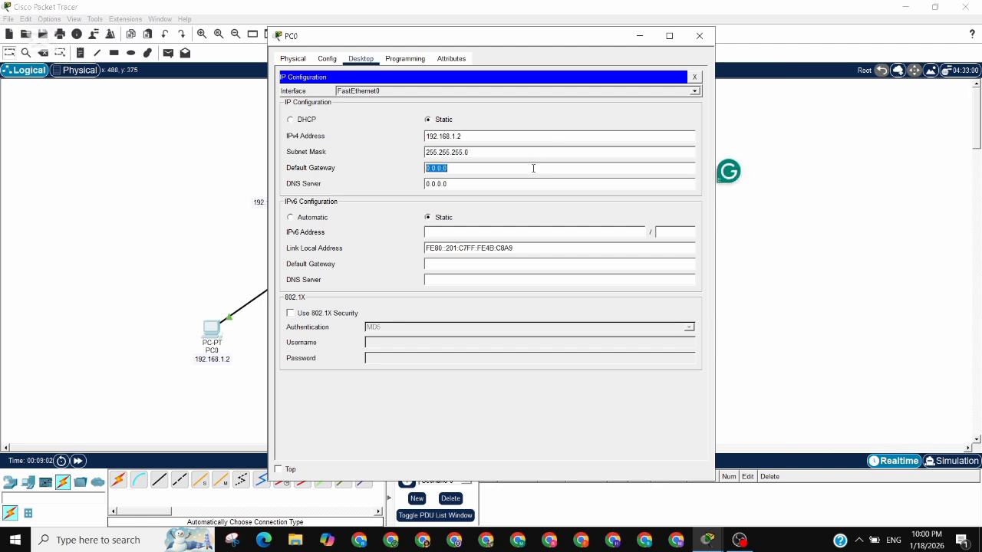
{"action": "key", "text": "ctrl+v"}
{"action": "key", "text": "BackSpace"}
{"action": "type", "text": "4"}
{"action": "left_click", "coordinate": [699, 36]}
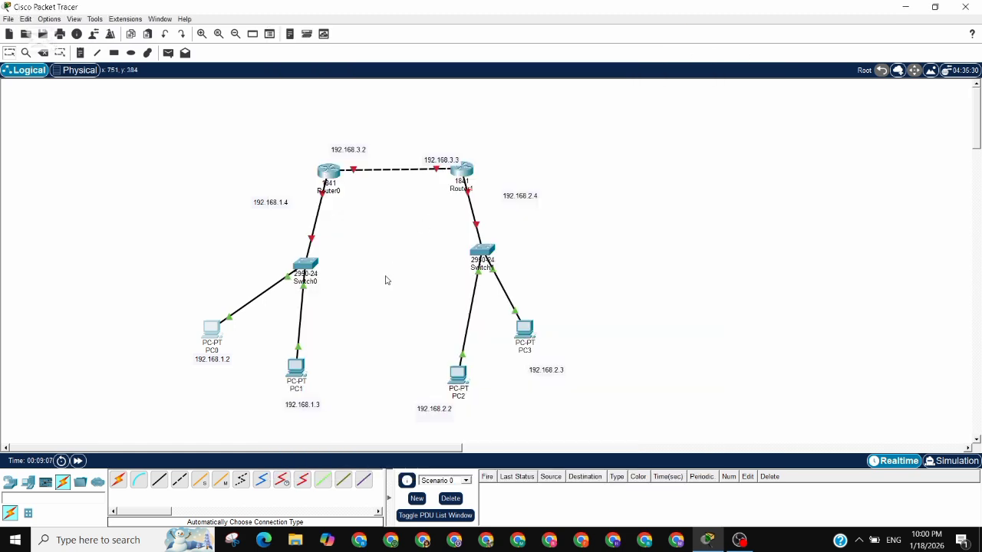
Give PC1 the static IPv4 address 192.168.1.3 with subnet mask 255.255.255.0 in its IP configuration
{"action": "left_click", "coordinate": [296, 369]}
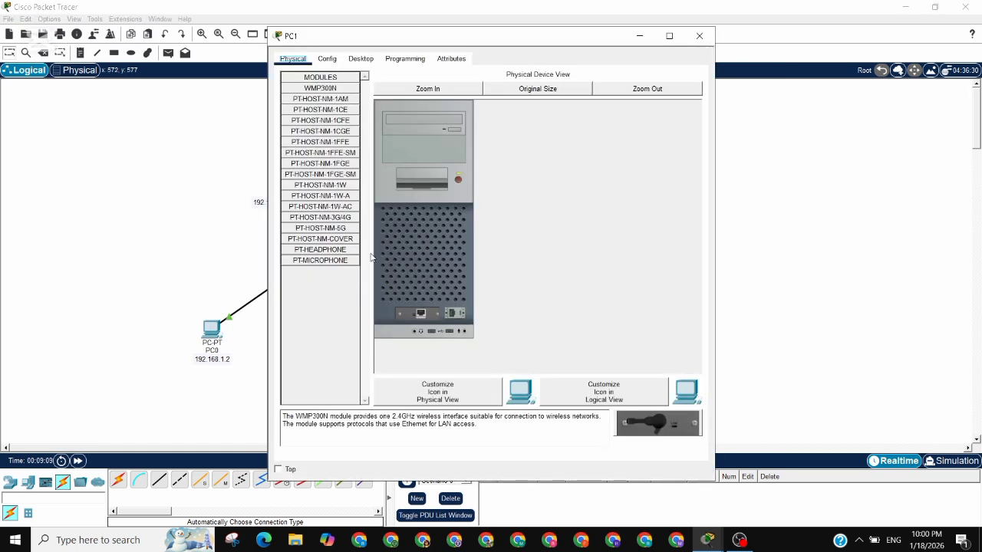
{"action": "left_click", "coordinate": [361, 58]}
{"action": "left_click", "coordinate": [321, 100]}
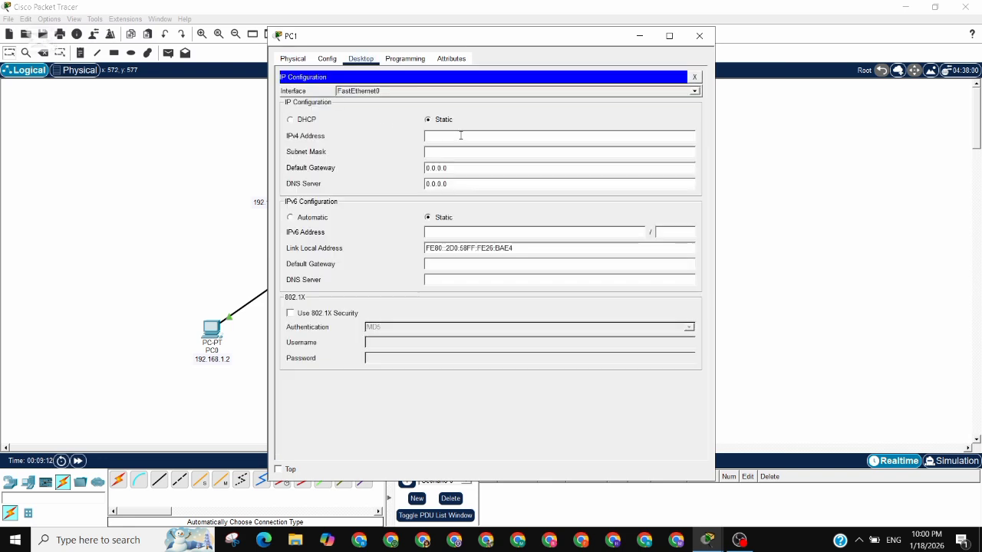
{"action": "type", "text": "192.168.1.2"}
{"action": "left_click", "coordinate": [467, 151]}
Set PC1's default gateway to 192.168.1.4 and close its device window
{"action": "key", "text": "ctrl+a"}
{"action": "key", "text": "ctrl+v"}
{"action": "key", "text": "BackSpace"}
{"action": "type", "text": "4"}
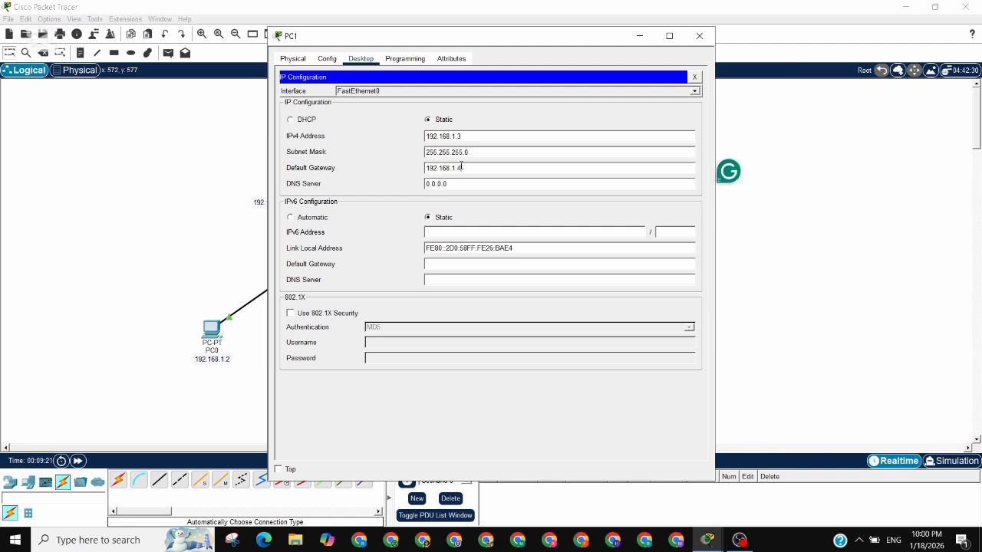
{"action": "left_click", "coordinate": [703, 37]}
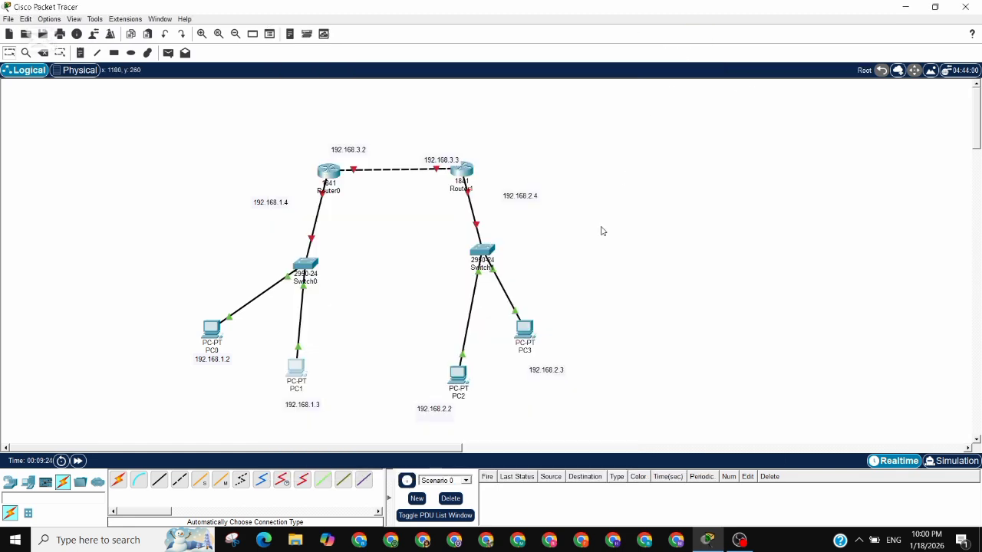
Give PC2 the static IPv4 address 192.168.2.2 with subnet mask 255.255.255.0, and copy that address for reuse
{"action": "left_click", "coordinate": [459, 380]}
{"action": "left_click", "coordinate": [360, 58]}
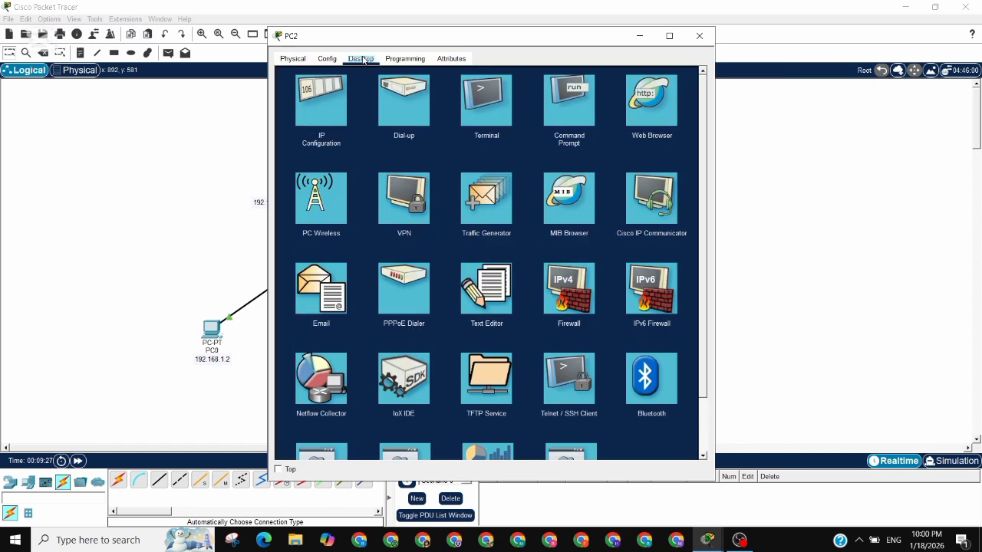
{"action": "left_click", "coordinate": [327, 106]}
{"action": "left_click", "coordinate": [489, 142]}
{"action": "type", "text": "192.168.1.2"}
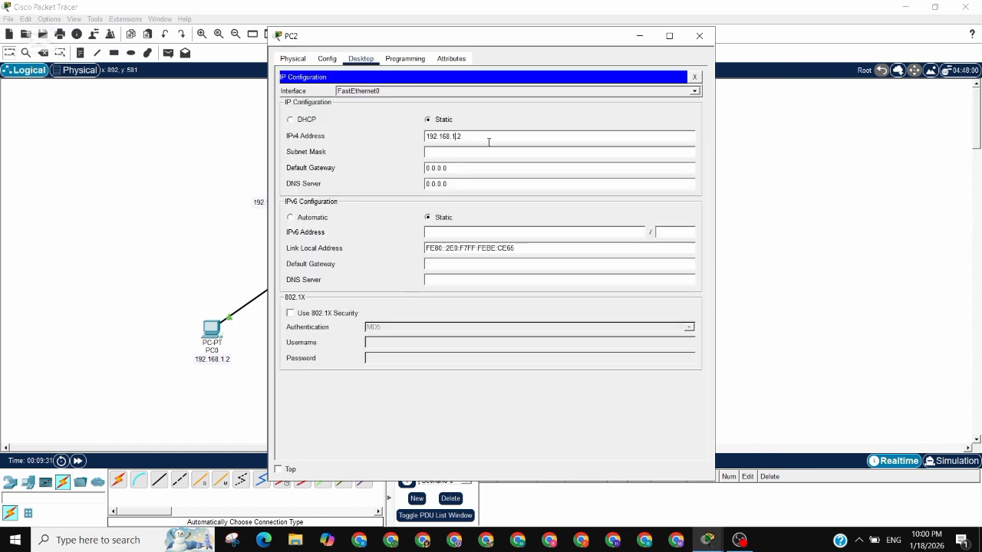
{"action": "key", "text": "BackSpace"}
{"action": "double_click", "coordinate": [488, 142]}
{"action": "key", "text": "ctrl+c"}
{"action": "left_click", "coordinate": [476, 155]}
Set PC2's default gateway to 192.168.2.4 and close its device window
{"action": "double_click", "coordinate": [469, 167]}
{"action": "key", "text": "ctrl+v"}
{"action": "key", "text": "BackSpace"}
{"action": "type", "text": "4"}
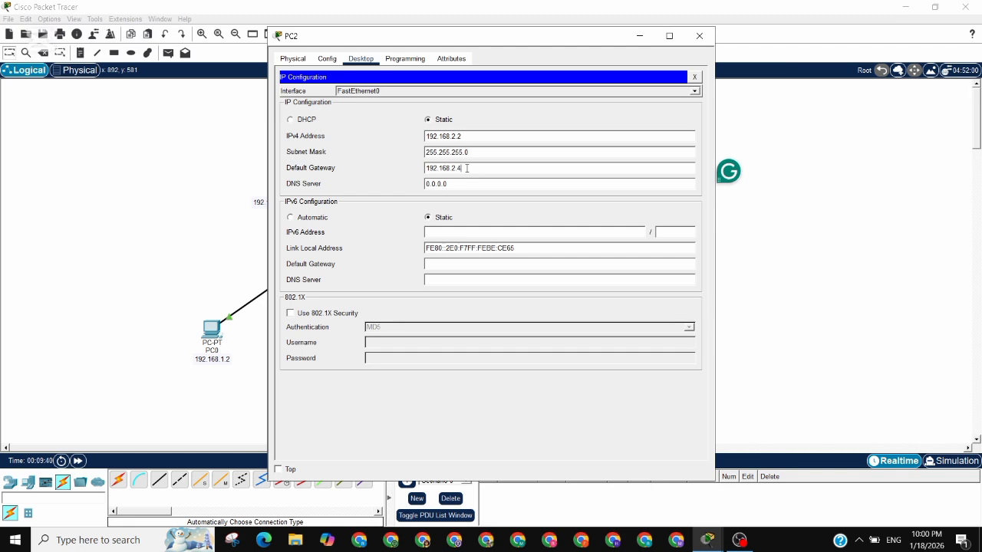
{"action": "left_click", "coordinate": [699, 36]}
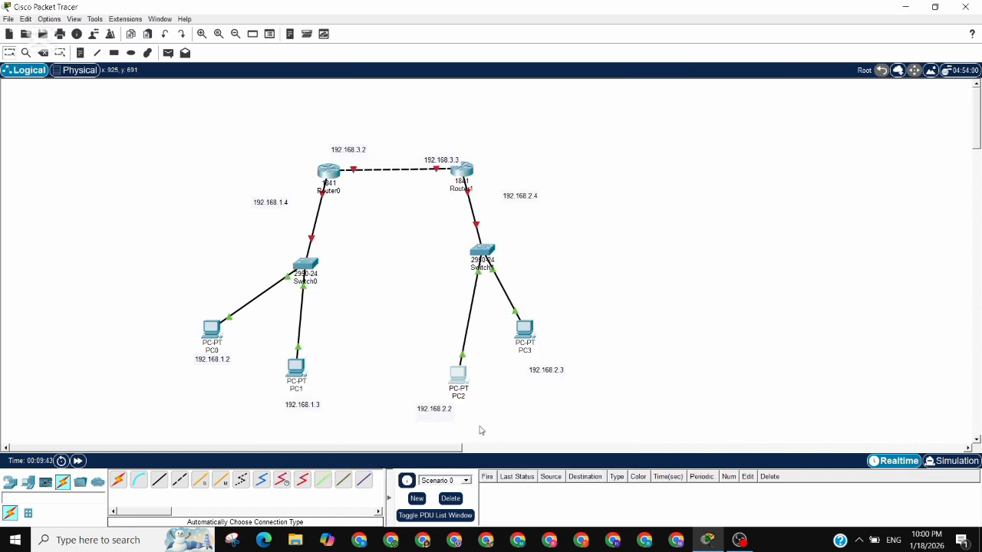
Give PC3 the static IPv4 address 192.168.2.3 with subnet mask 255.255.255.0 in its IP configuration
{"action": "left_click", "coordinate": [527, 341]}
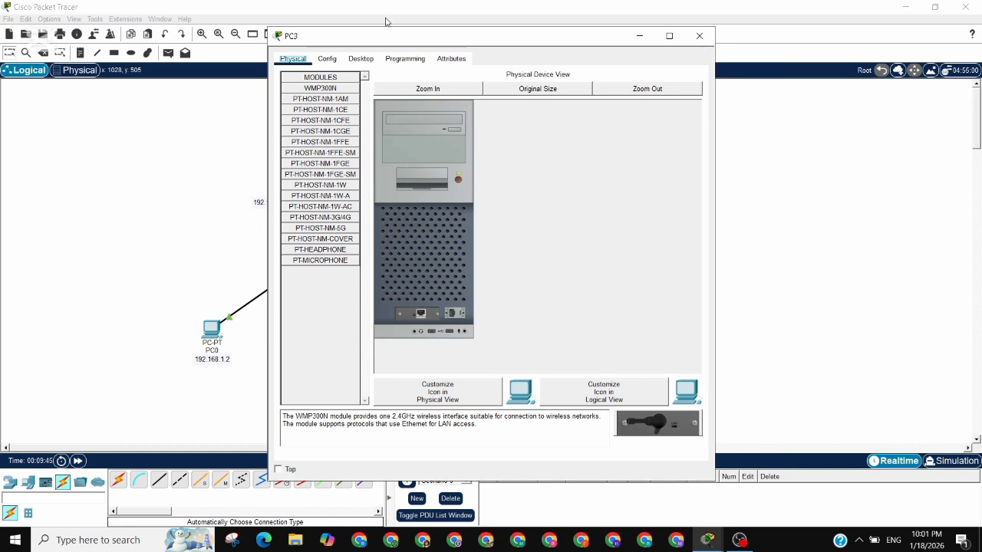
{"action": "left_click", "coordinate": [360, 58]}
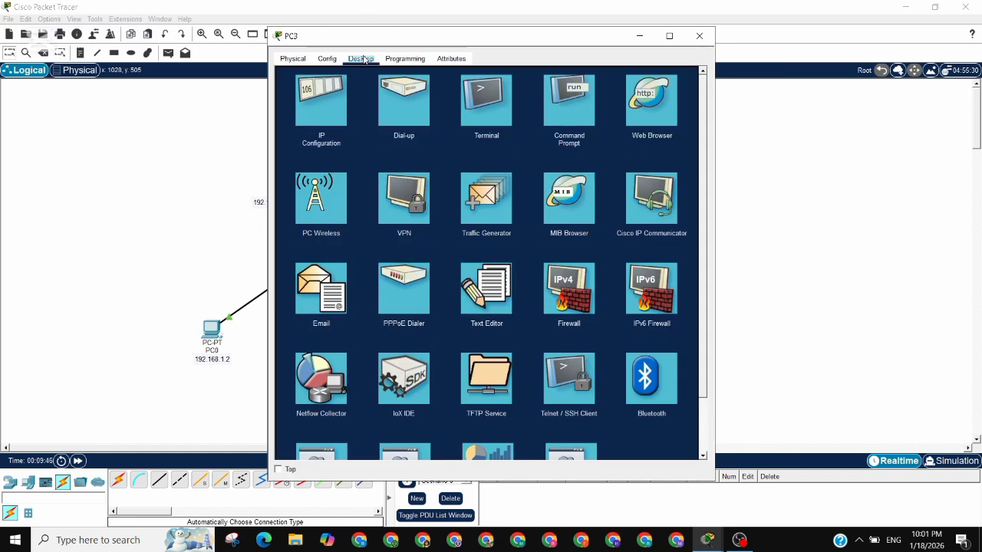
{"action": "left_click", "coordinate": [322, 96]}
{"action": "left_click", "coordinate": [489, 136]}
{"action": "type", "text": "192.168.2.2"}
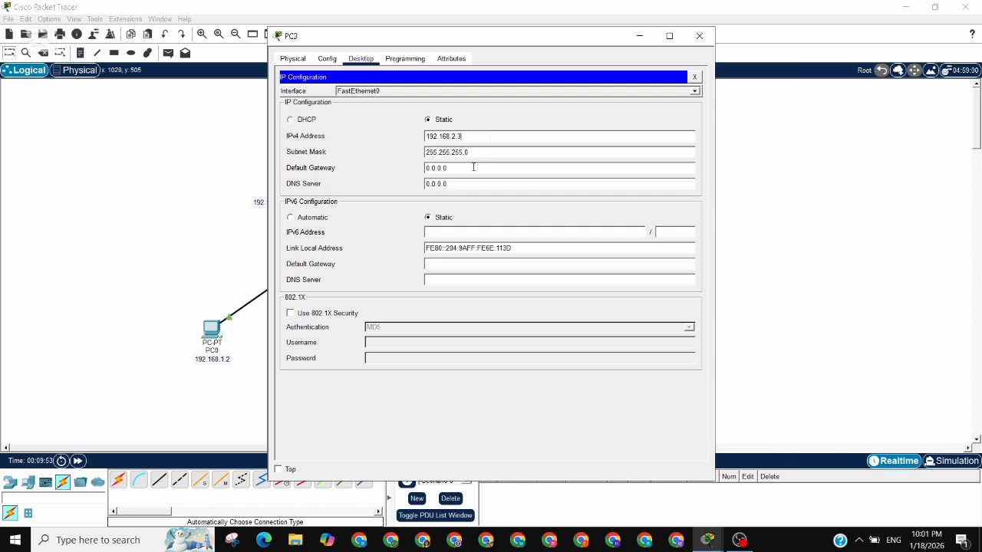
Set PC3's default gateway to 192.168.2.4 and close its device window
{"action": "double_click", "coordinate": [473, 167]}
{"action": "type", "text": "192.168.2.2"}
{"action": "key", "text": "BackSpace"}
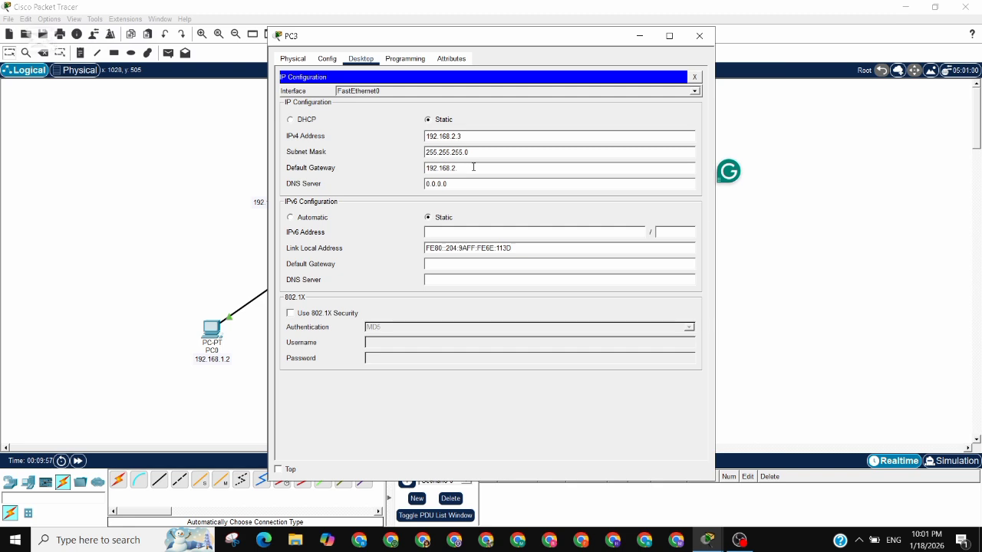
{"action": "type", "text": "4"}
{"action": "left_click", "coordinate": [770, 237]}
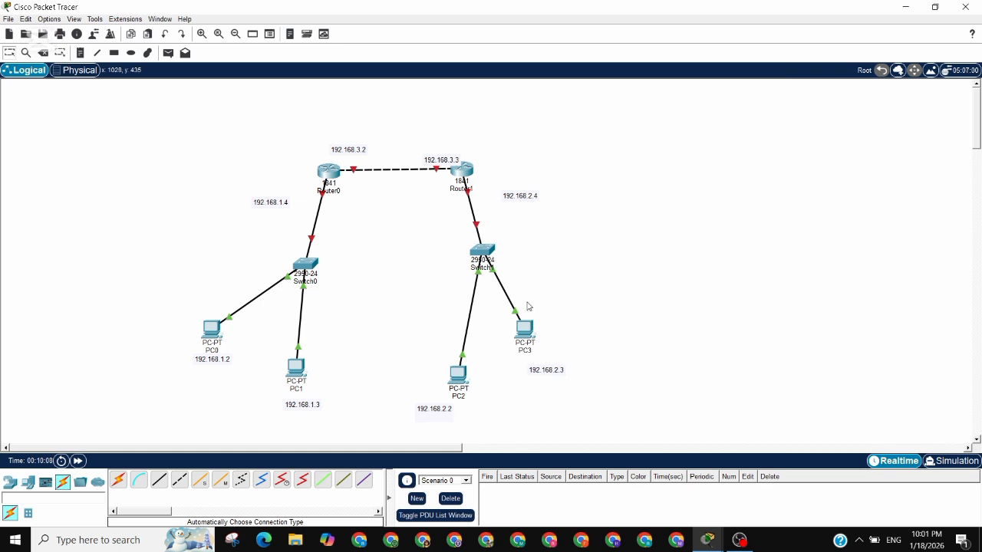
Shift PC3 slightly farther from Switch1, and set the preferences to always show port labels in the logical workspace
{"action": "left_click_drag", "start_coordinate": [533, 338], "coordinate": [545, 345]}
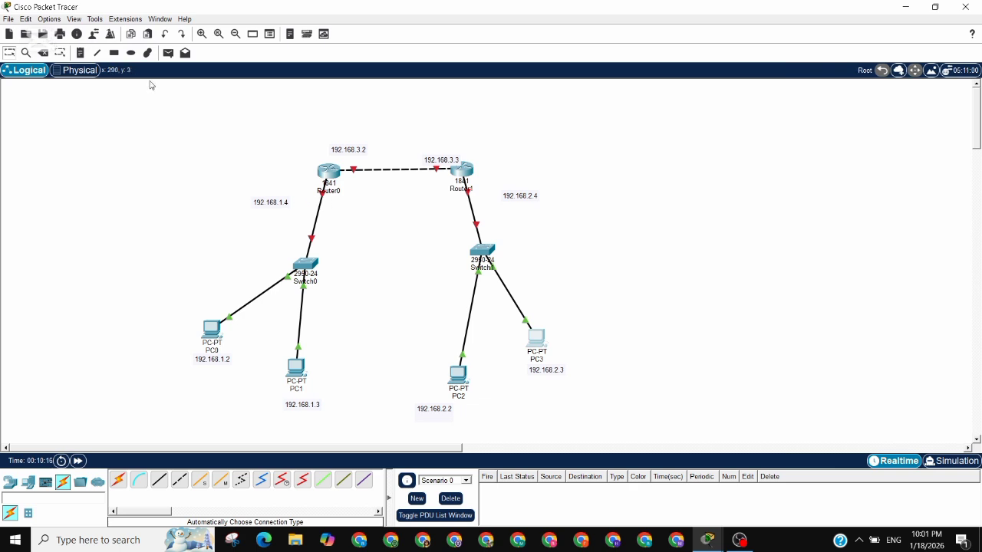
{"action": "left_click", "coordinate": [49, 19]}
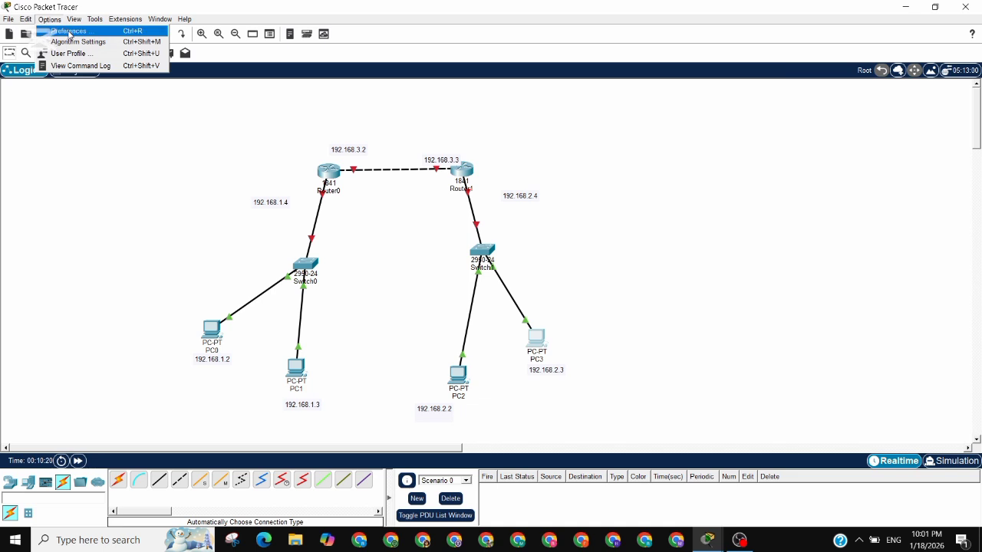
{"action": "left_click", "coordinate": [70, 35]}
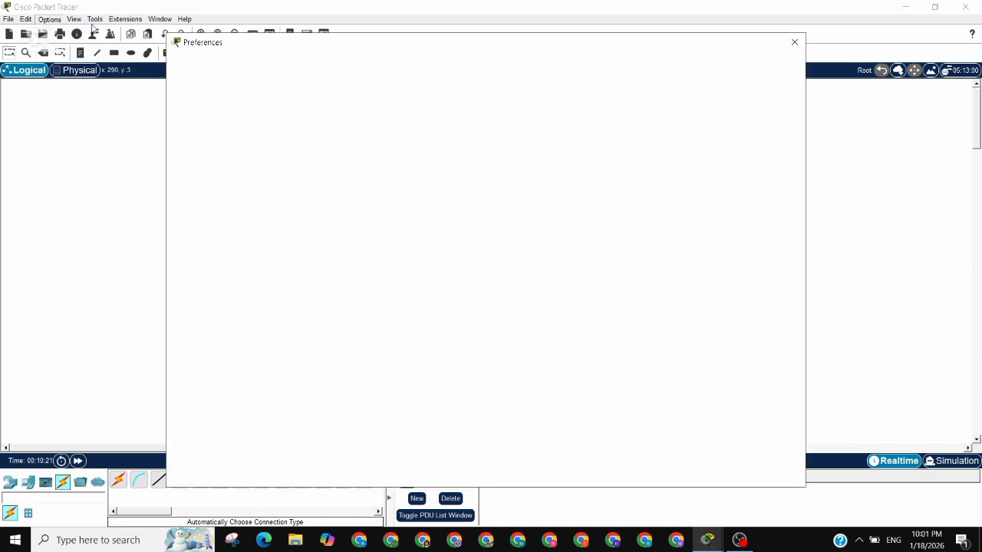
{"action": "left_click", "coordinate": [192, 153]}
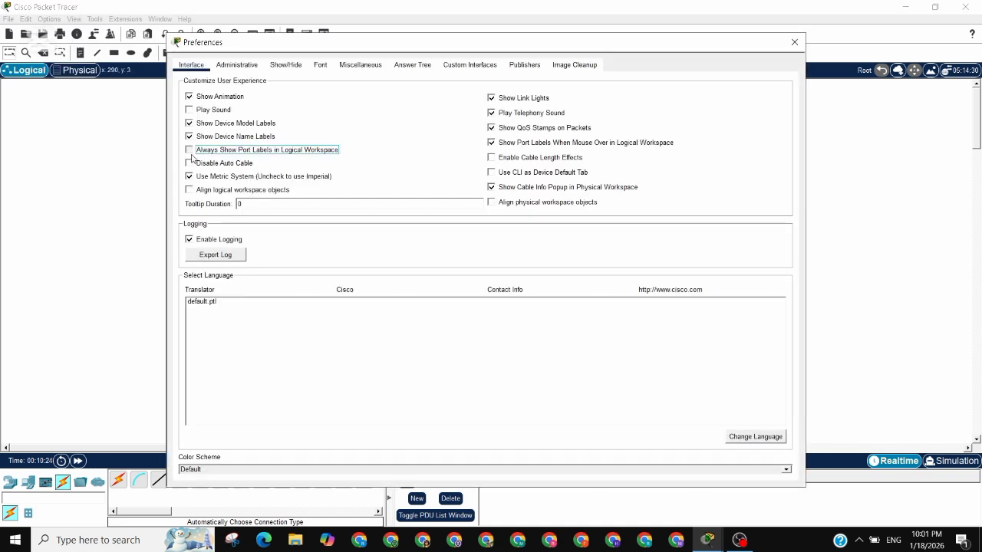
{"action": "left_click", "coordinate": [795, 42]}
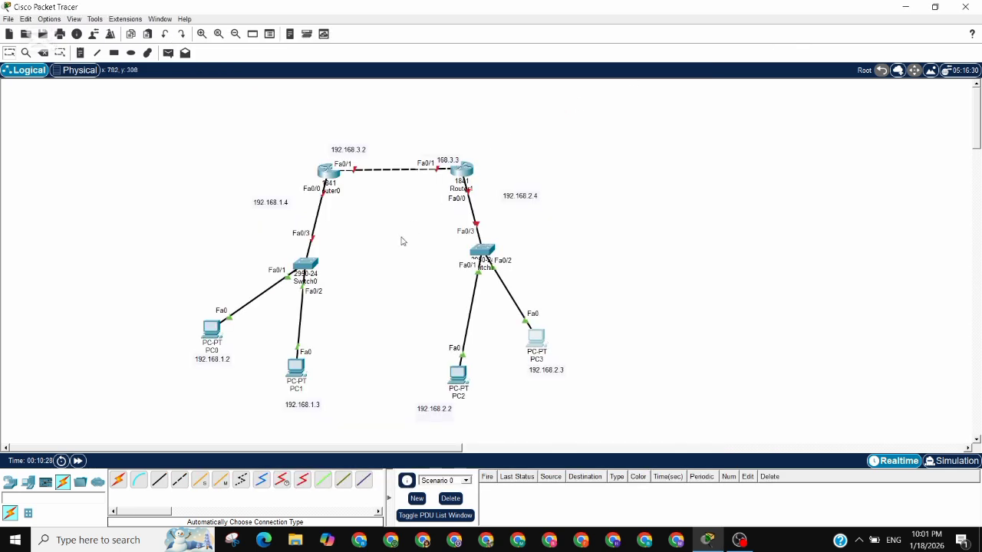
Configure Router0's FastEthernet0/0 interface with IPv4 address 192.168.1.4 and subnet mask 255.255.255.0, and turn the port on
{"action": "left_click", "coordinate": [328, 172]}
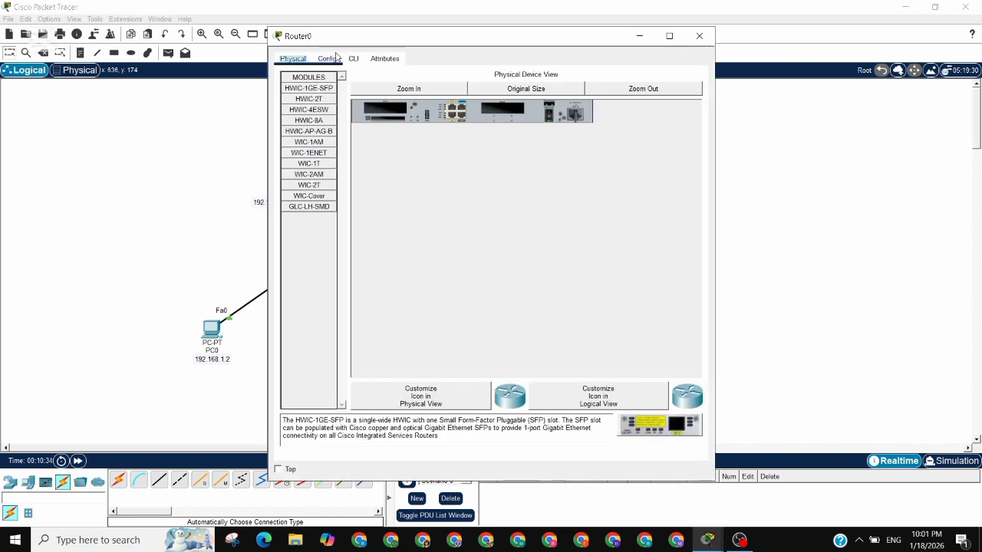
{"action": "left_click", "coordinate": [330, 60]}
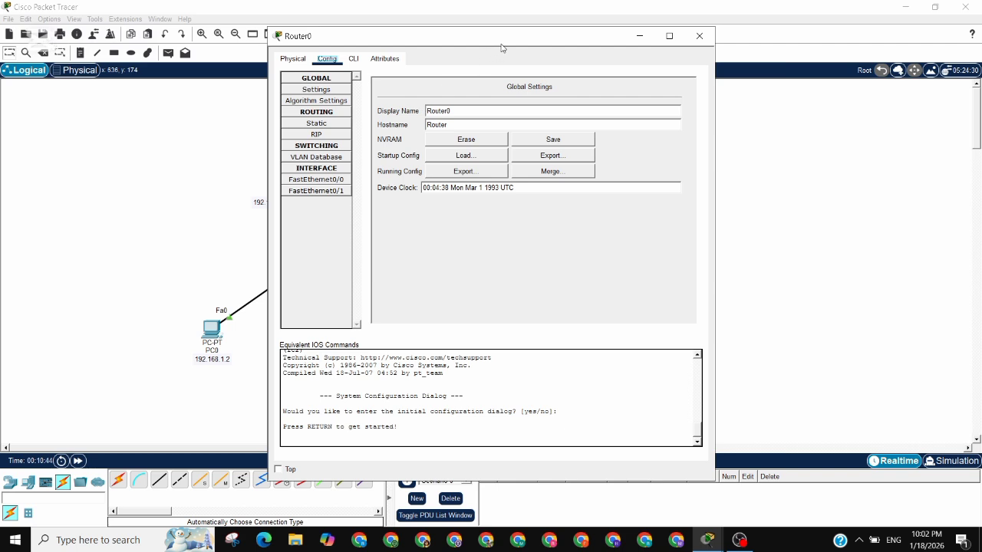
{"action": "left_click_drag", "start_coordinate": [501, 48], "coordinate": [623, 40]}
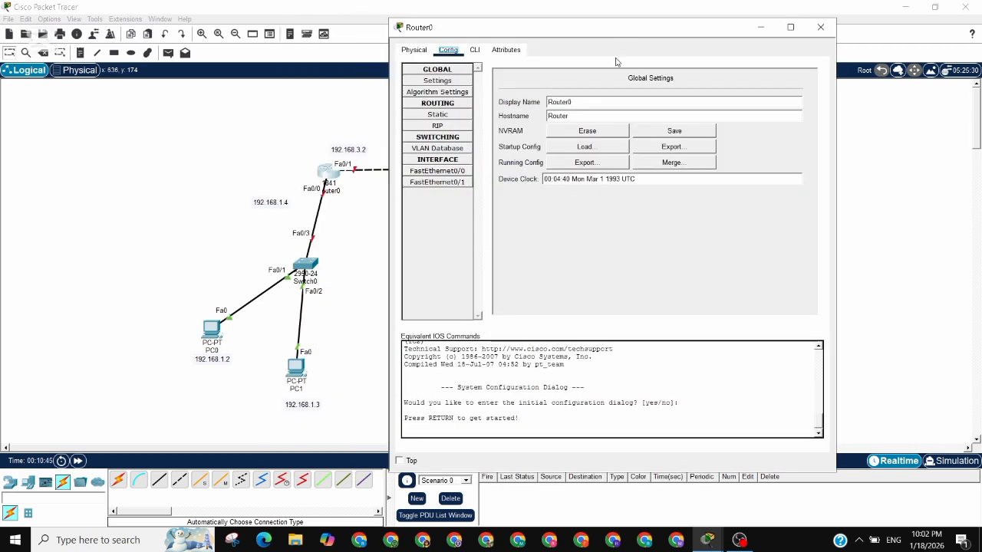
{"action": "left_click", "coordinate": [457, 171]}
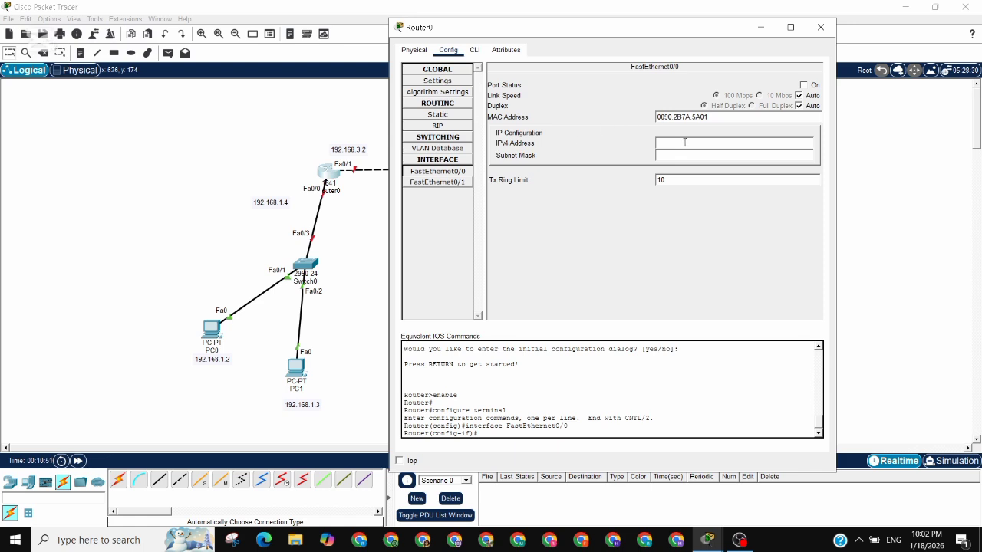
{"action": "left_click", "coordinate": [688, 144]}
{"action": "type", "text": "192.168.2.2"}
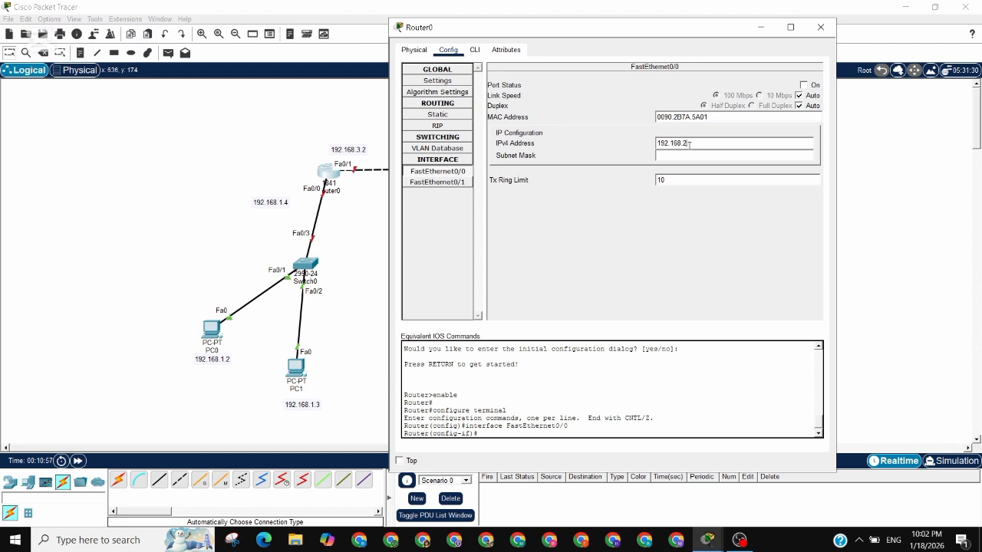
{"action": "type", "text": "1.4"}
{"action": "key", "text": "Return"}
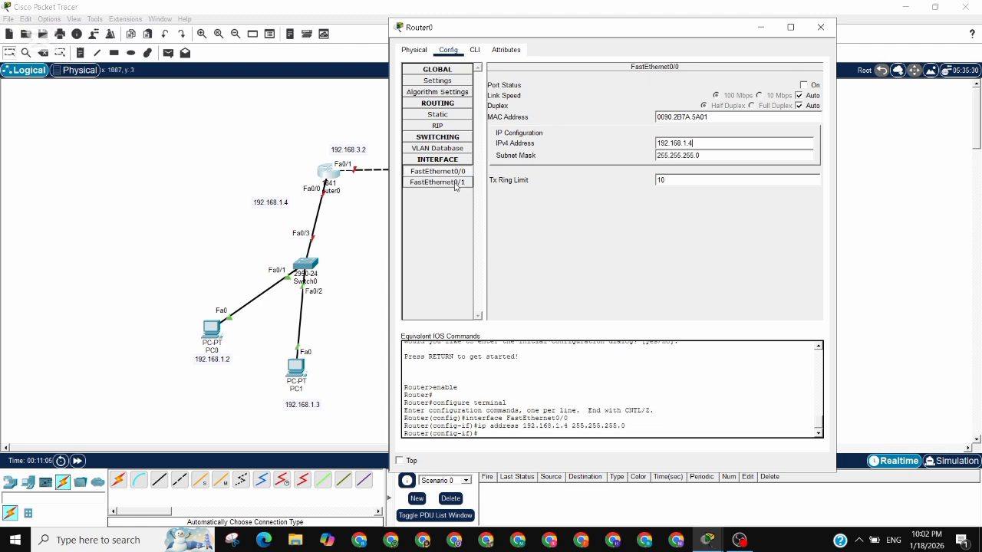
{"action": "left_click", "coordinate": [803, 85]}
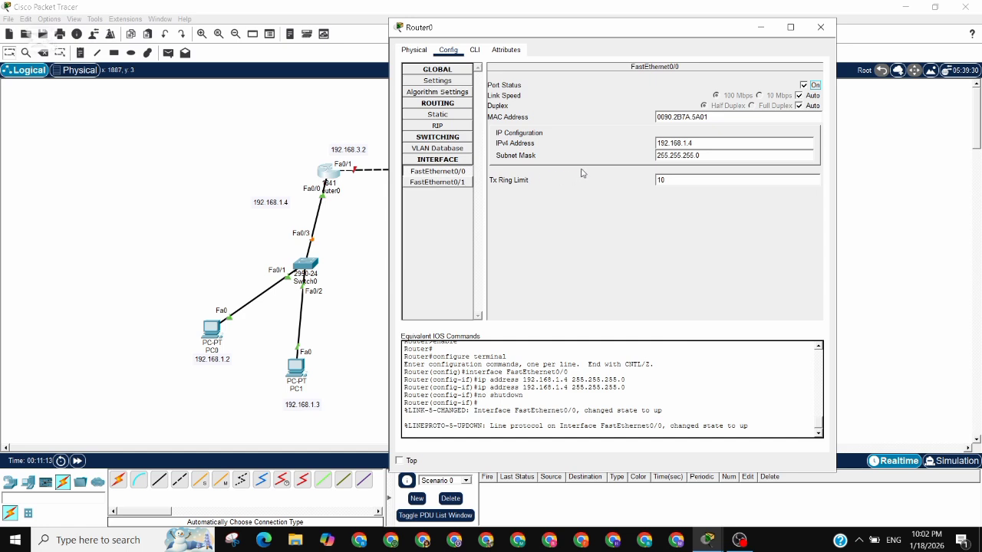
Configure Router0's FastEthernet0/1 interface with IPv4 address 192.168.3.2 and subnet mask 255.255.255.0, and turn the port on
{"action": "left_click", "coordinate": [466, 182]}
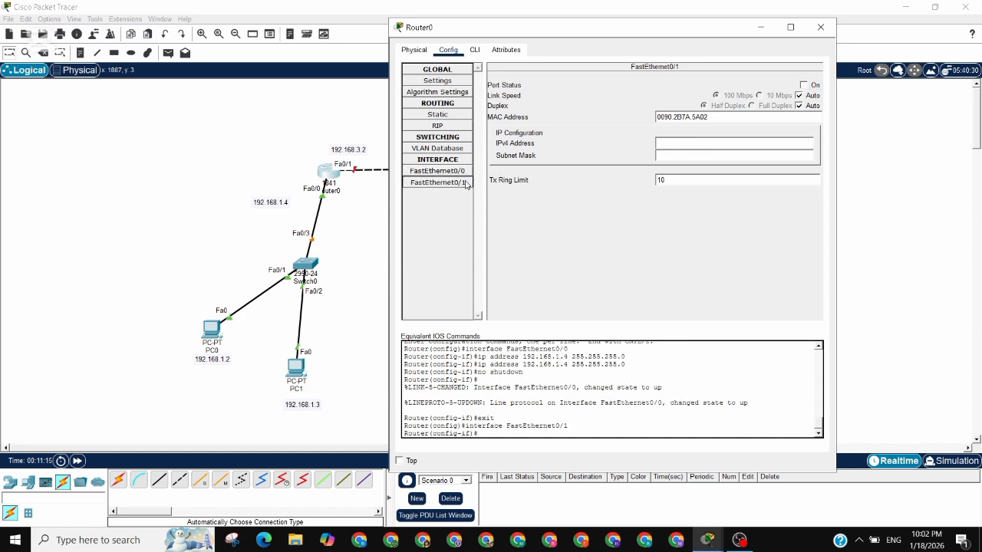
{"action": "left_click", "coordinate": [707, 141]}
{"action": "type", "text": "192.168.2.23"}
{"action": "key", "text": "Return"}
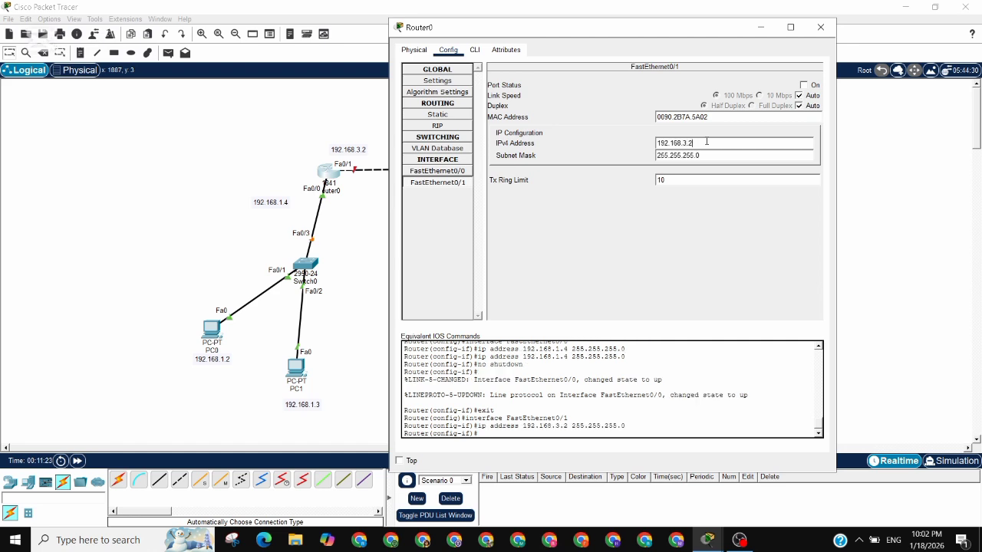
{"action": "left_click", "coordinate": [804, 86]}
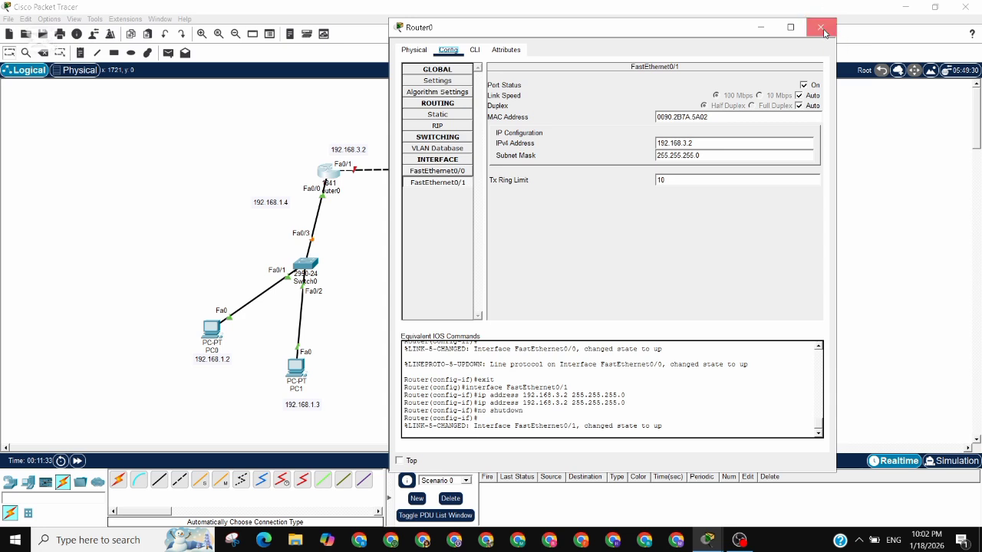
Configure Router1's FastEthernet0/0 interface with IPv4 address 192.168.2.4 and subnet mask 255.255.255.0, and turn the port on
{"action": "left_click", "coordinate": [822, 28]}
{"action": "left_click", "coordinate": [470, 175]}
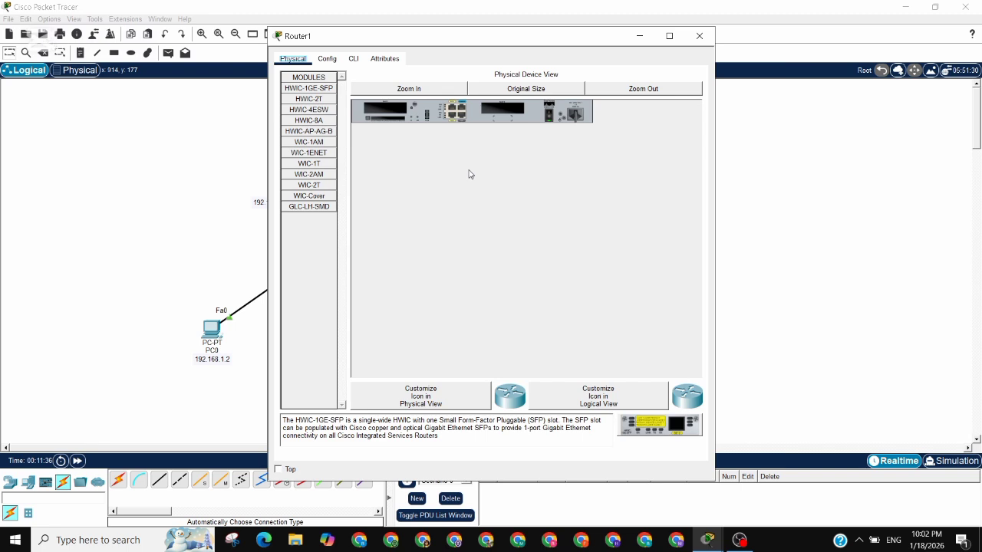
{"action": "left_click", "coordinate": [326, 59]}
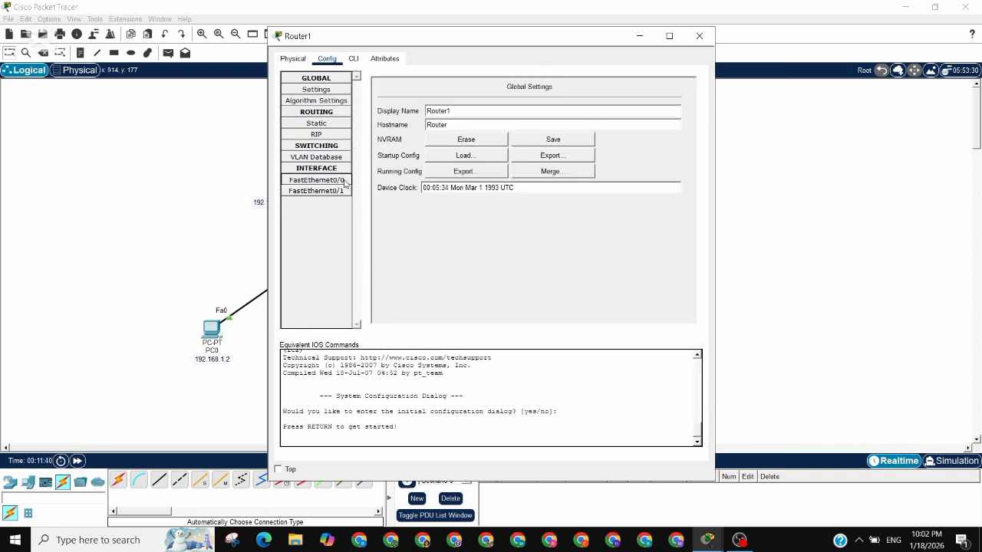
{"action": "left_click", "coordinate": [317, 180]}
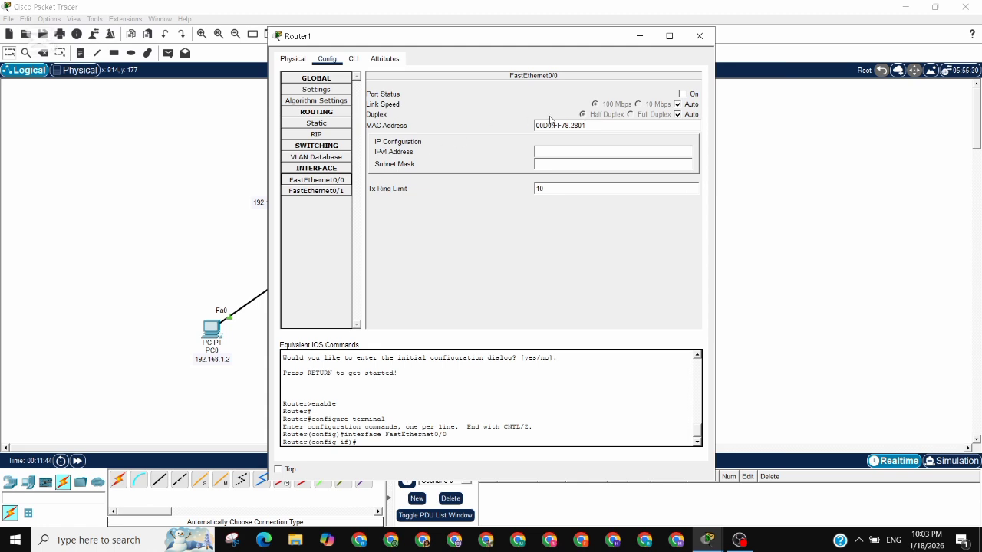
{"action": "left_click", "coordinate": [554, 149]}
{"action": "type", "text": "192.168.2.2"}
{"action": "key", "text": "BackSpace"}
{"action": "type", "text": "4"}
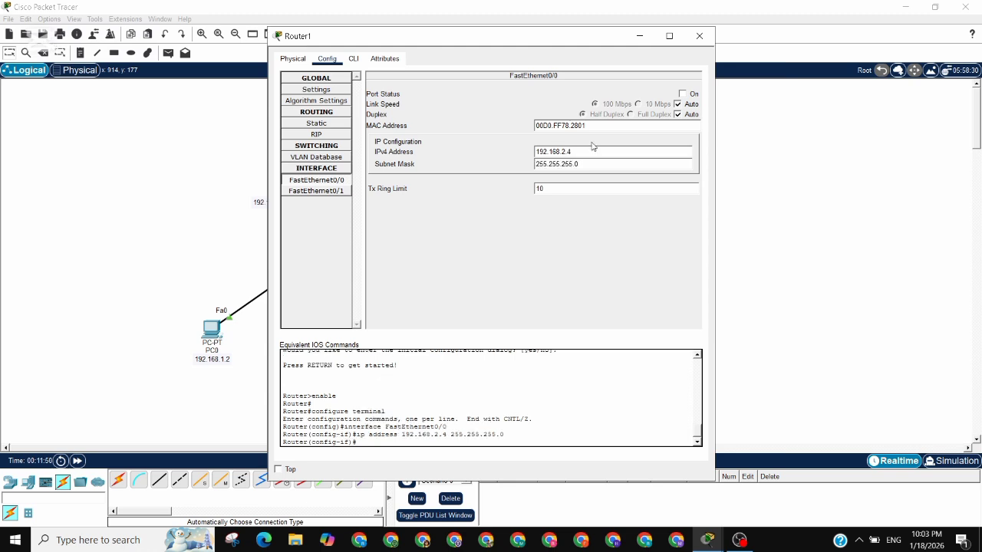
{"action": "left_click", "coordinate": [682, 94]}
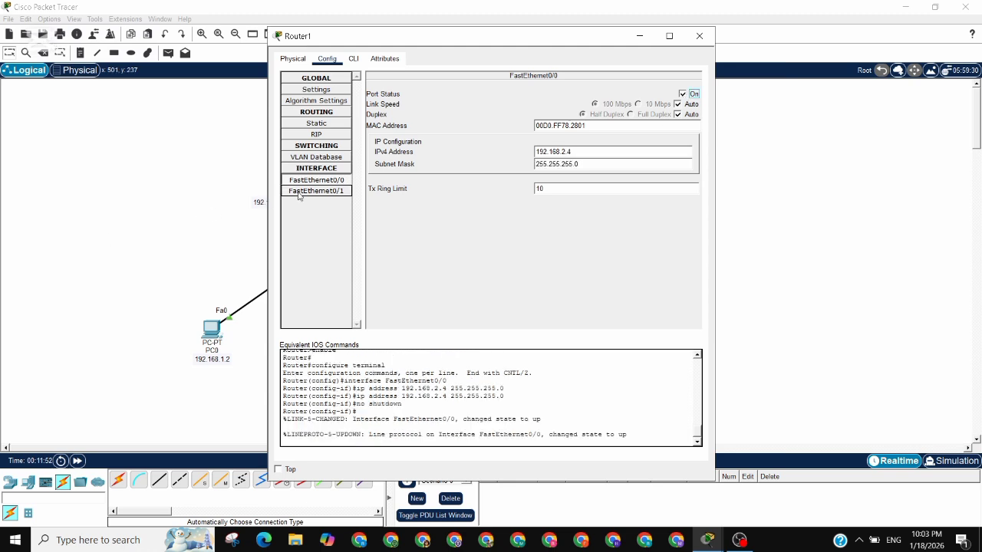
Configure Router1's FastEthernet0/1 interface with IPv4 address 192.168.3.3 and subnet mask 255.255.255.0, turn the port on, and close the device window
{"action": "left_click", "coordinate": [340, 193]}
{"action": "left_click", "coordinate": [585, 153]}
{"action": "type", "text": "192.168.2.2"}
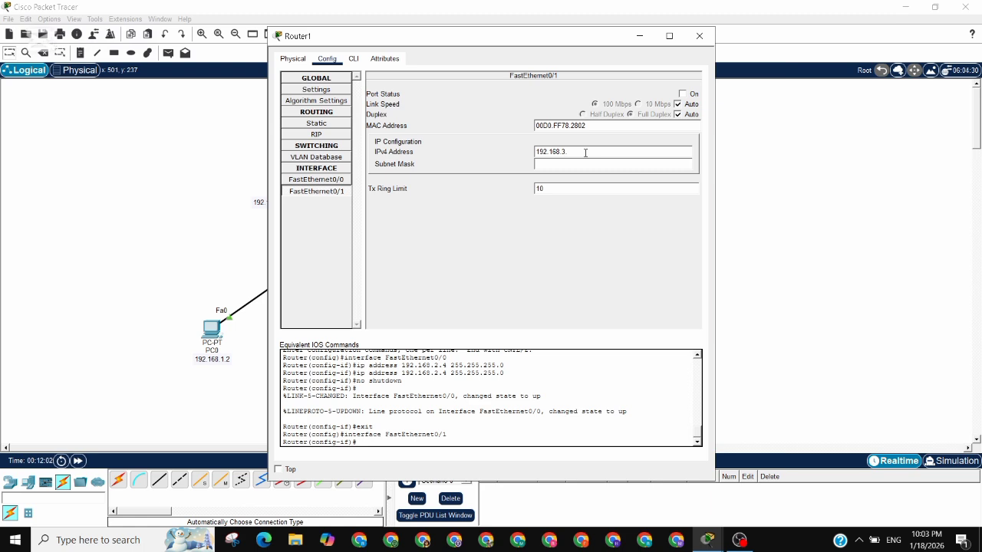
{"action": "key", "text": "Return"}
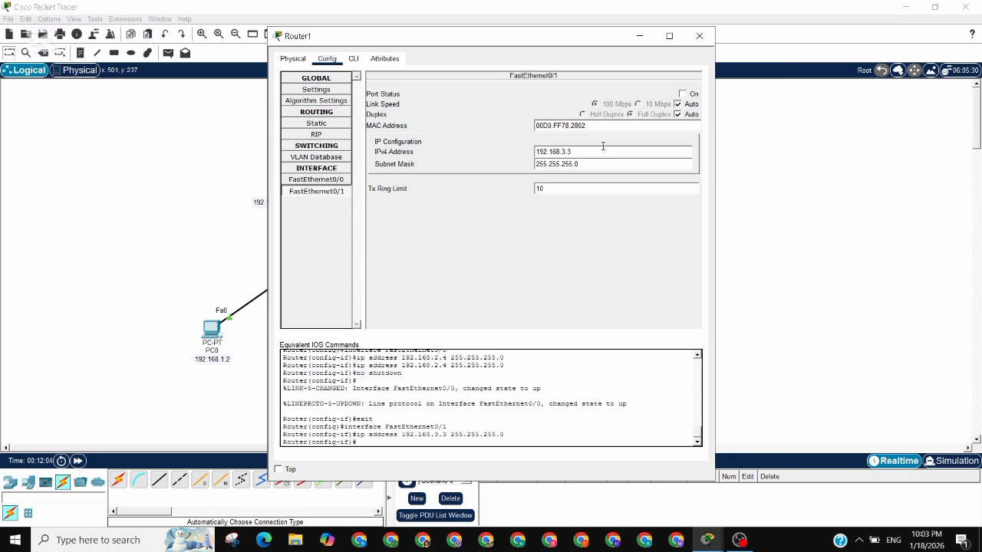
{"action": "left_click", "coordinate": [685, 94]}
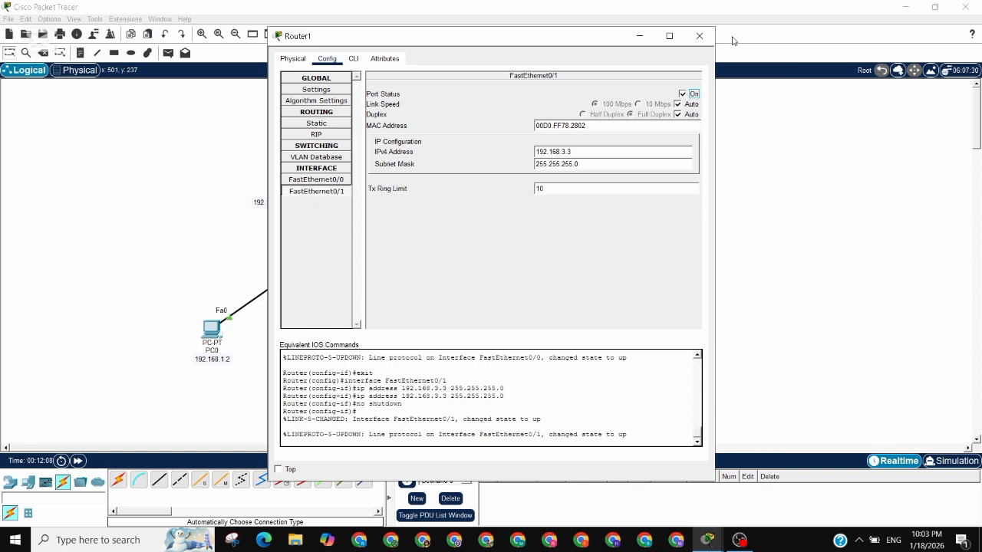
{"action": "left_click", "coordinate": [700, 36]}
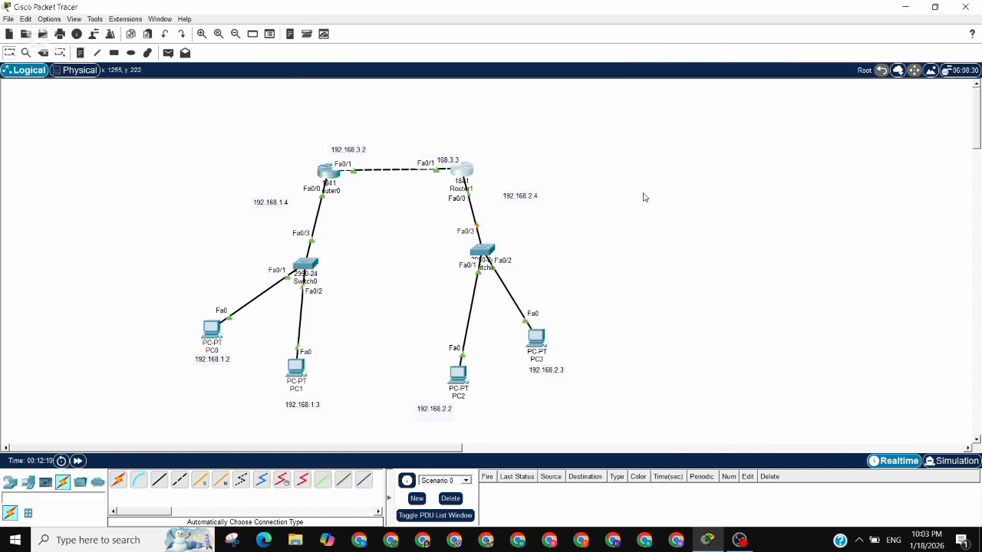
Spread Router0 and Router1 slightly farther apart and shift Switch1 slightly down, away from Router1
{"action": "left_click_drag", "start_coordinate": [462, 173], "coordinate": [486, 175]}
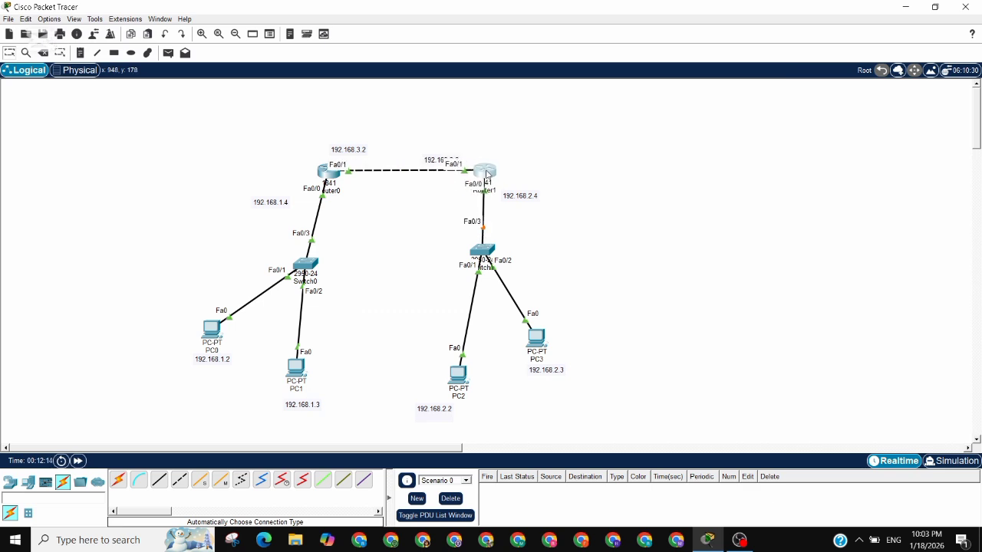
{"action": "left_click_drag", "start_coordinate": [328, 175], "coordinate": [306, 177]}
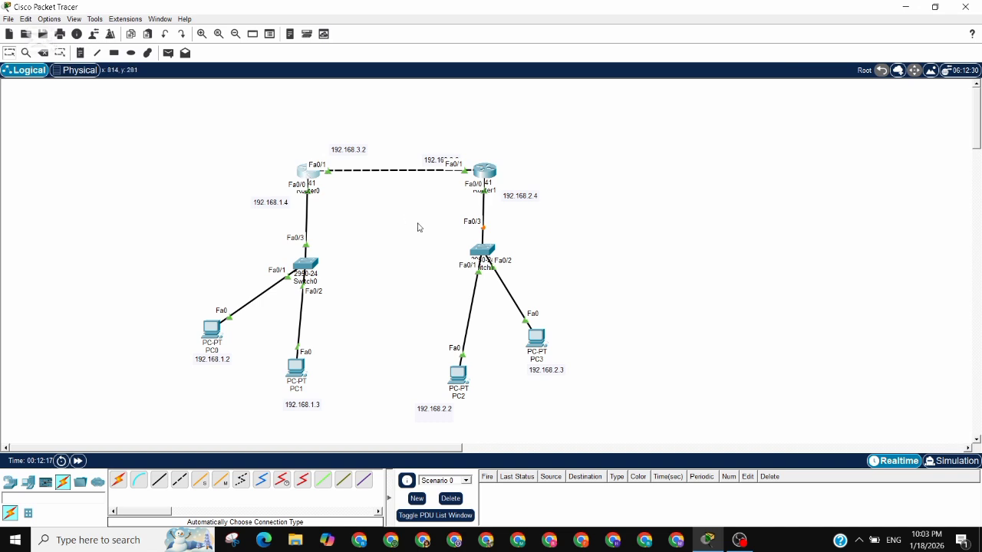
{"action": "left_click", "coordinate": [488, 253]}
{"action": "left_click_drag", "start_coordinate": [488, 253], "coordinate": [496, 274]}
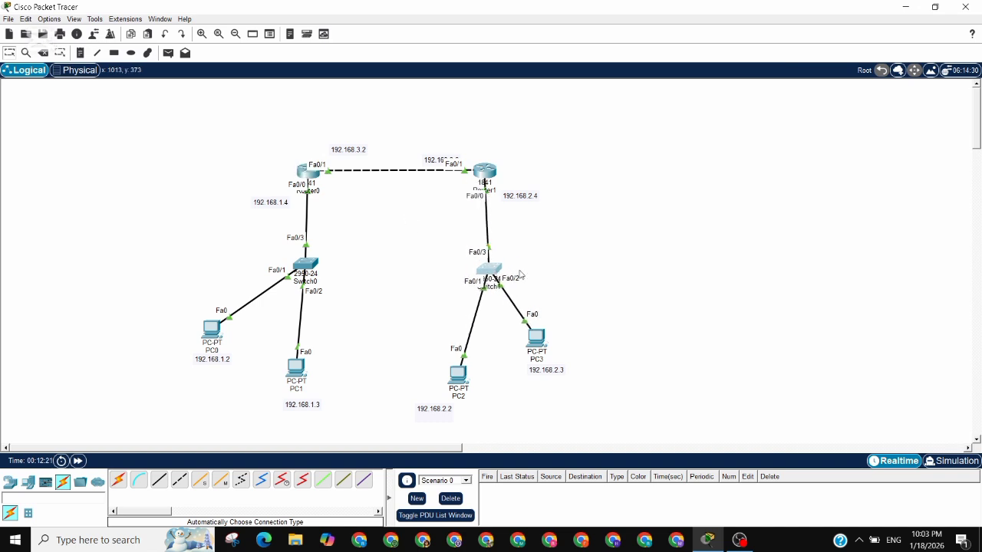
{"action": "left_click", "coordinate": [590, 277]}
Test connectivity between Router0 and PC0 by sending simple PDUs from the router to the PC and from the PC to the router
{"action": "left_click", "coordinate": [169, 55]}
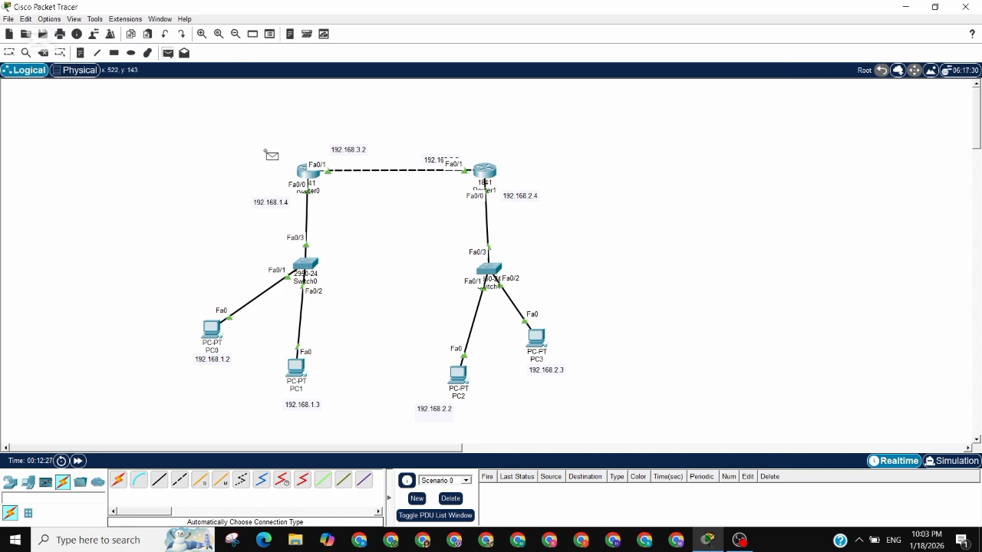
{"action": "left_click", "coordinate": [314, 177]}
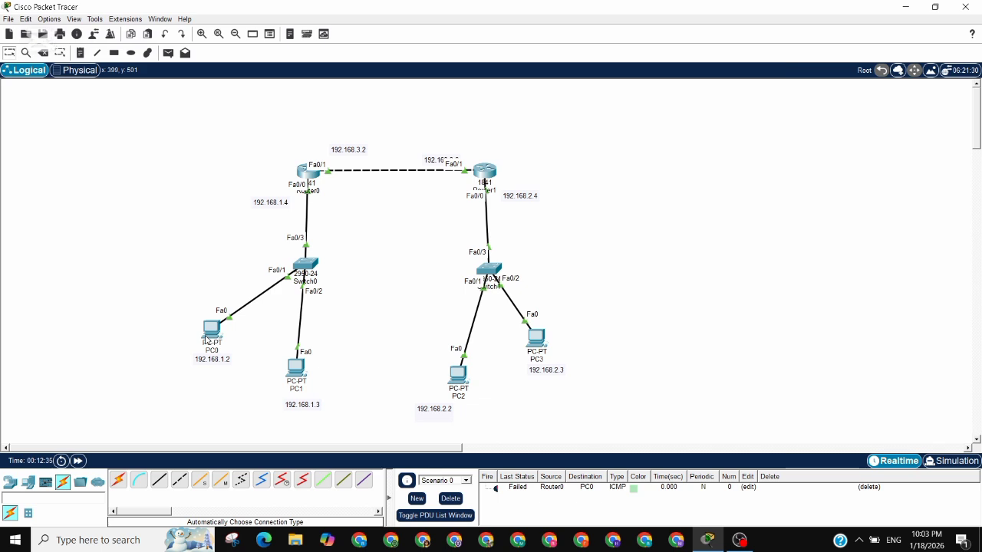
{"action": "left_click", "coordinate": [309, 175]}
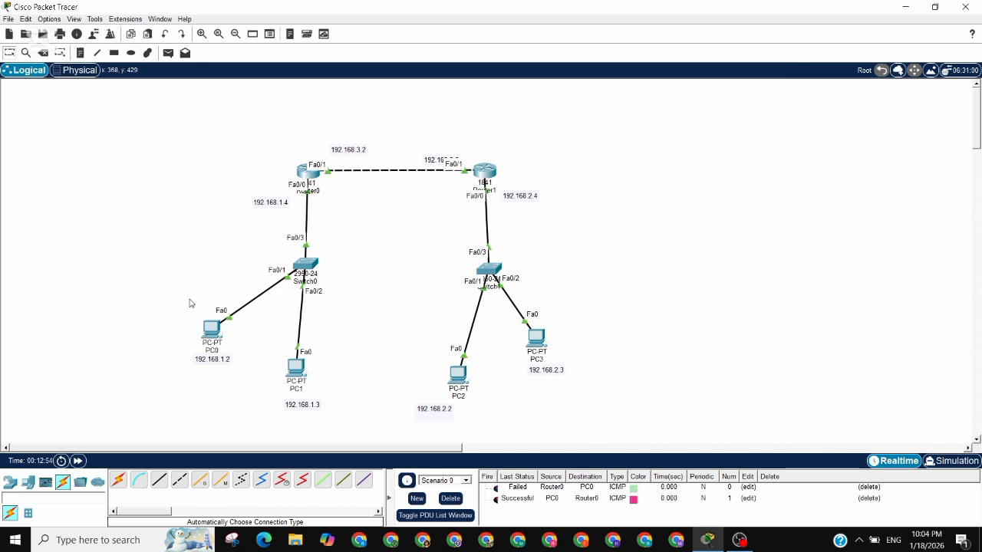
{"action": "left_click", "coordinate": [168, 54]}
{"action": "left_click", "coordinate": [212, 329]}
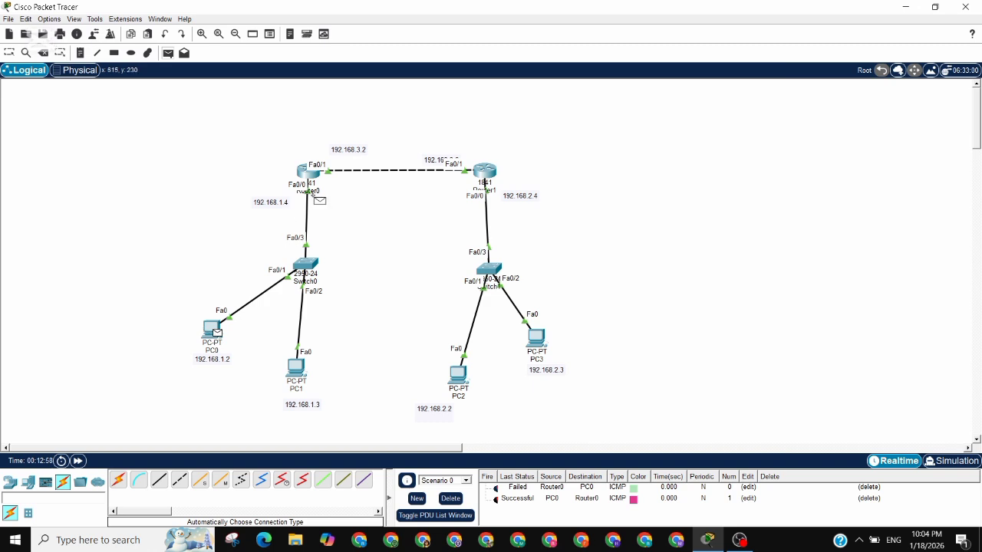
{"action": "left_click", "coordinate": [308, 174]}
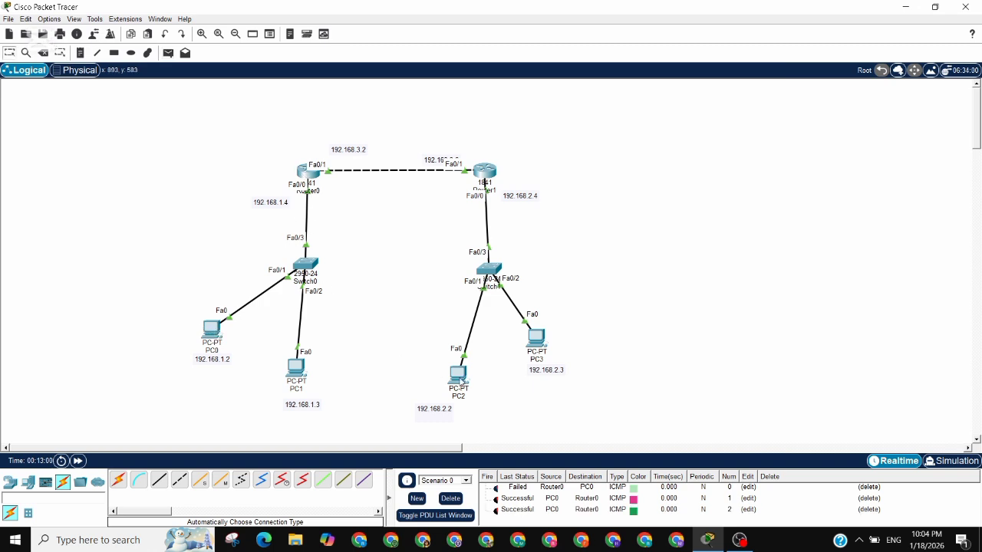
Send simple PDUs from PC2 to Router1 and from PC0 to Router1, and check their delivery status
{"action": "left_click", "coordinate": [168, 53]}
{"action": "left_click", "coordinate": [461, 374]}
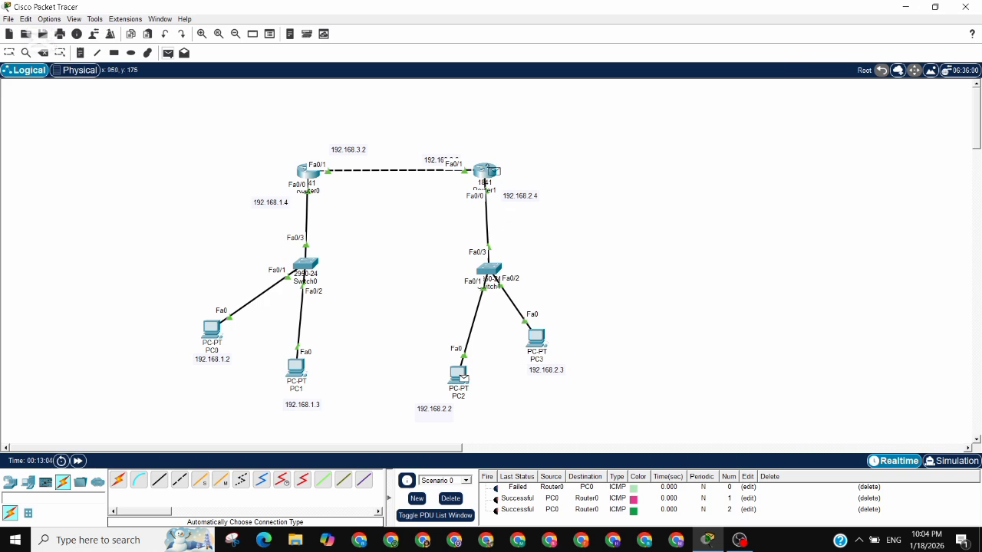
{"action": "left_click", "coordinate": [485, 171]}
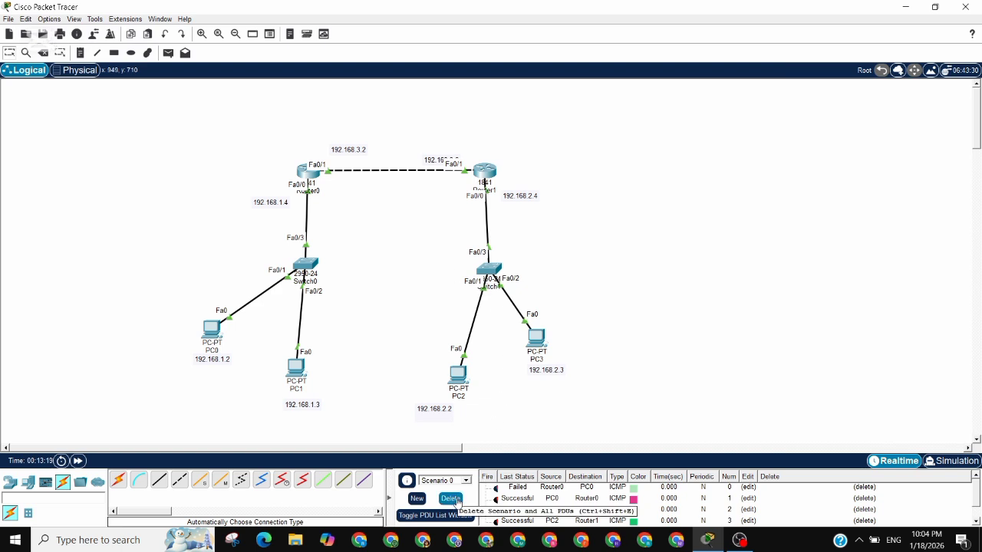
{"action": "left_click", "coordinate": [168, 52]}
{"action": "left_click", "coordinate": [212, 329]}
{"action": "left_click", "coordinate": [485, 168]}
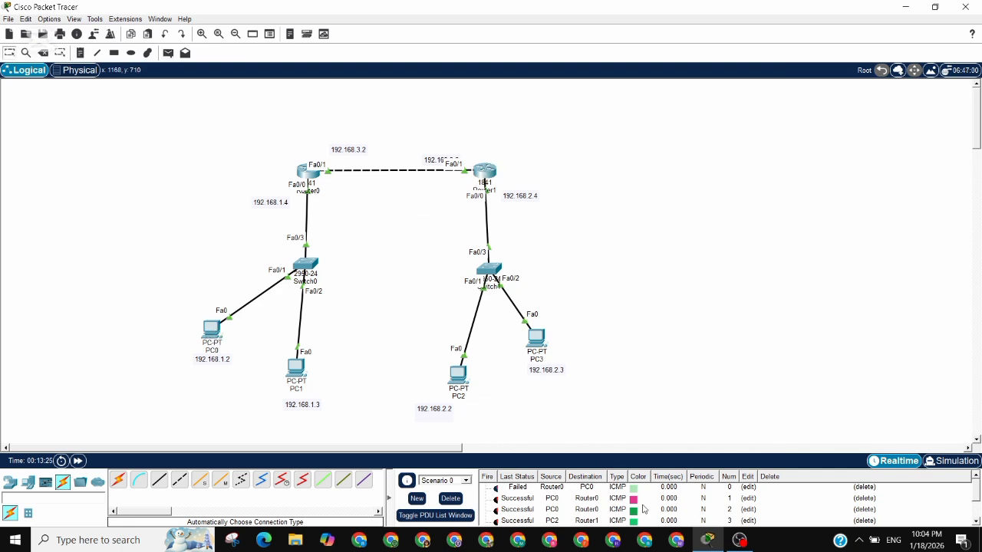
{"action": "scroll", "coordinate": [643, 507], "scroll_direction": "down", "scroll_amount": 1}
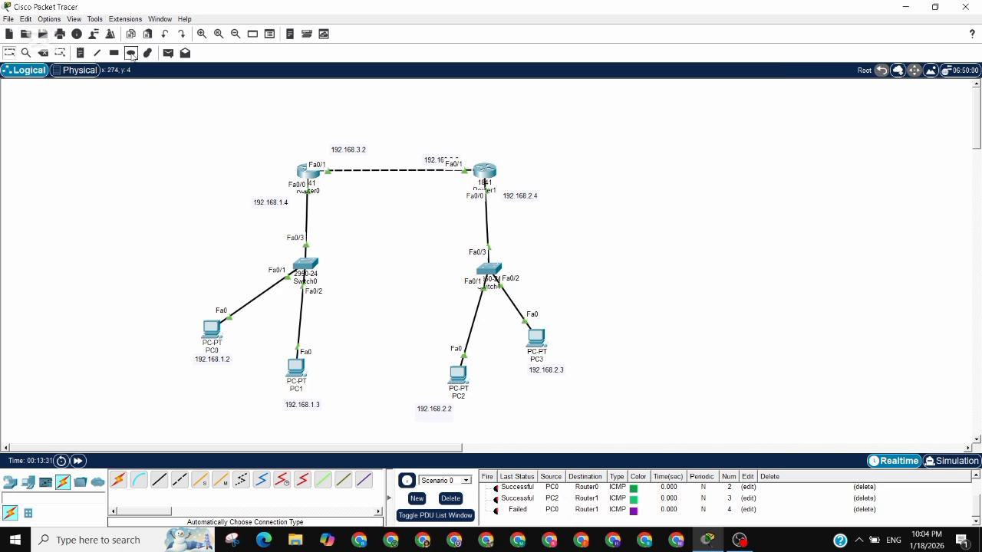
Set up the ellipse drawing tool with a solid light yellow fill (#ffff7f)
{"action": "left_click", "coordinate": [131, 53]}
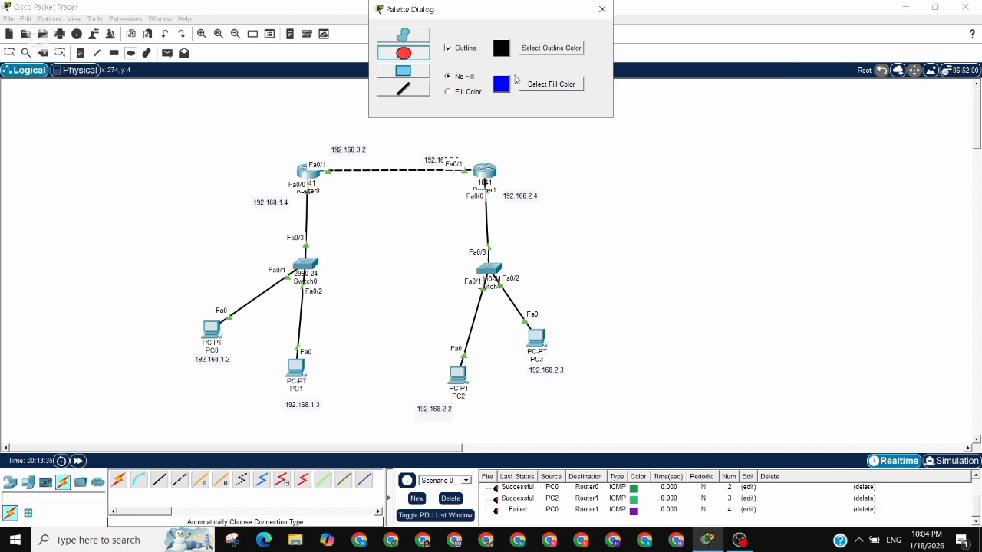
{"action": "left_click", "coordinate": [451, 93]}
{"action": "left_click", "coordinate": [452, 93]}
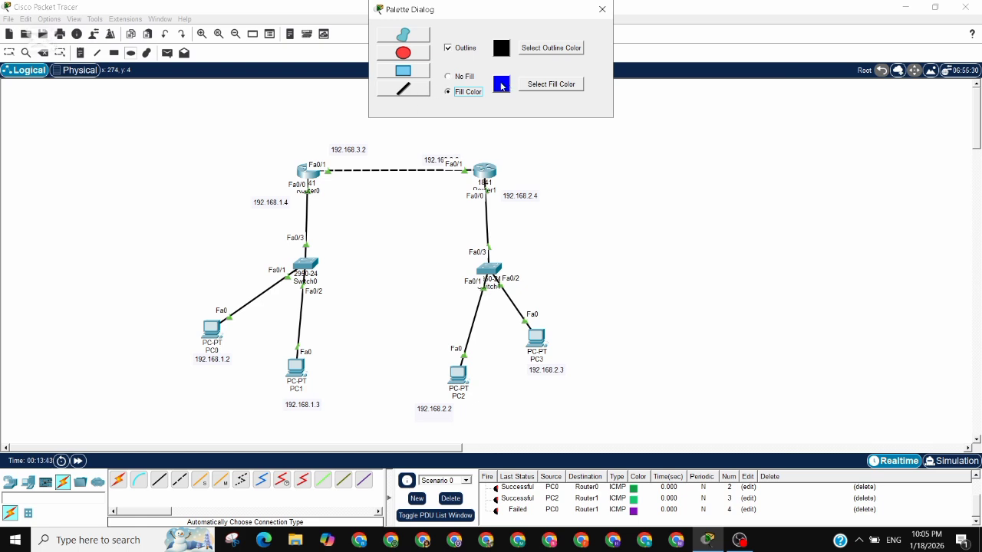
{"action": "left_click", "coordinate": [542, 85]}
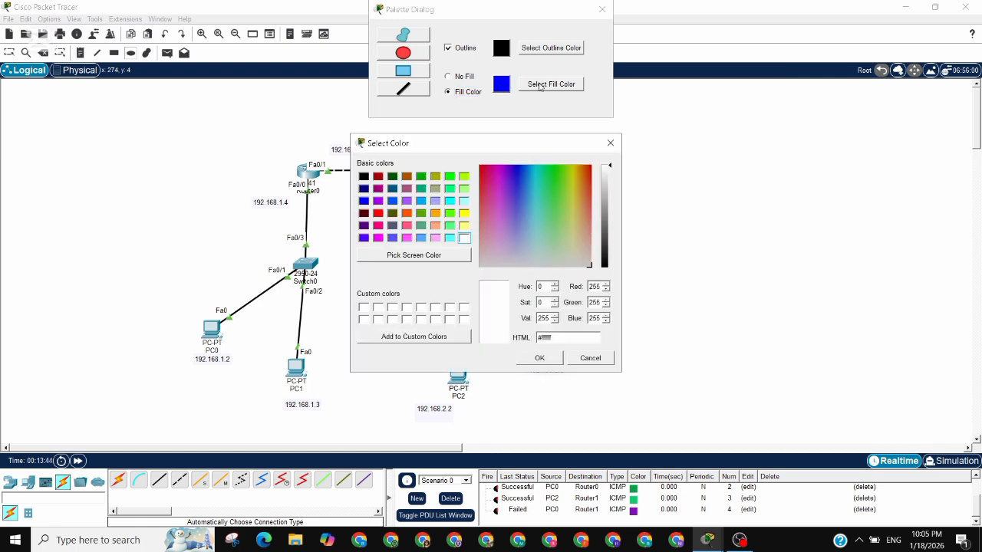
{"action": "left_click", "coordinate": [464, 227]}
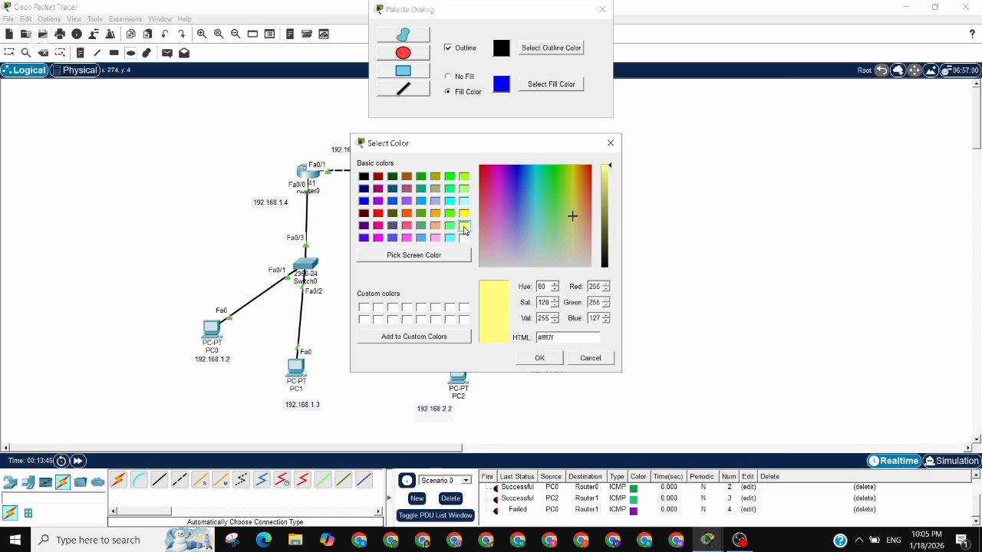
{"action": "left_click", "coordinate": [542, 358]}
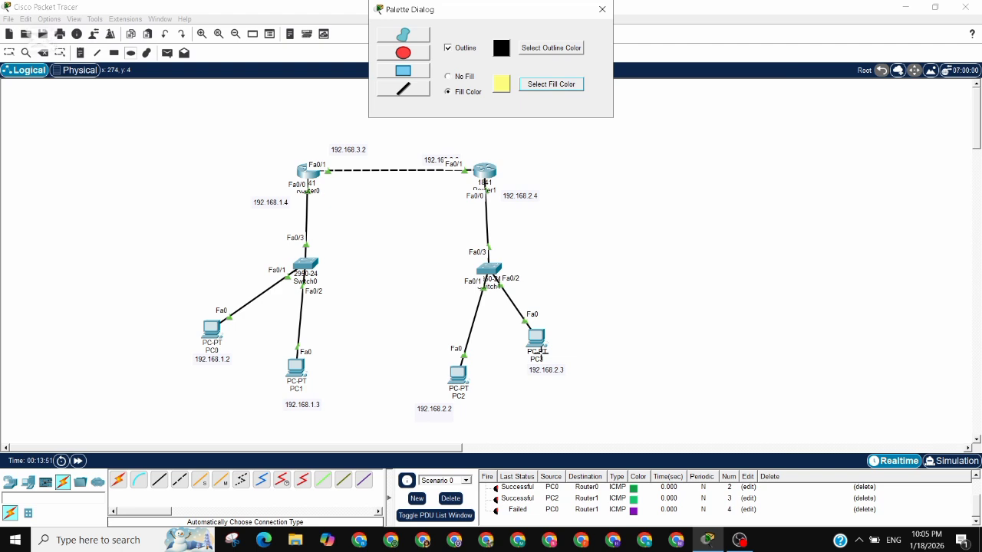
Move the drawing palette clear of the topology and draw a filled ellipse enclosing Router0, Router1 and the link between them
{"action": "left_click_drag", "start_coordinate": [513, 15], "coordinate": [759, 22]}
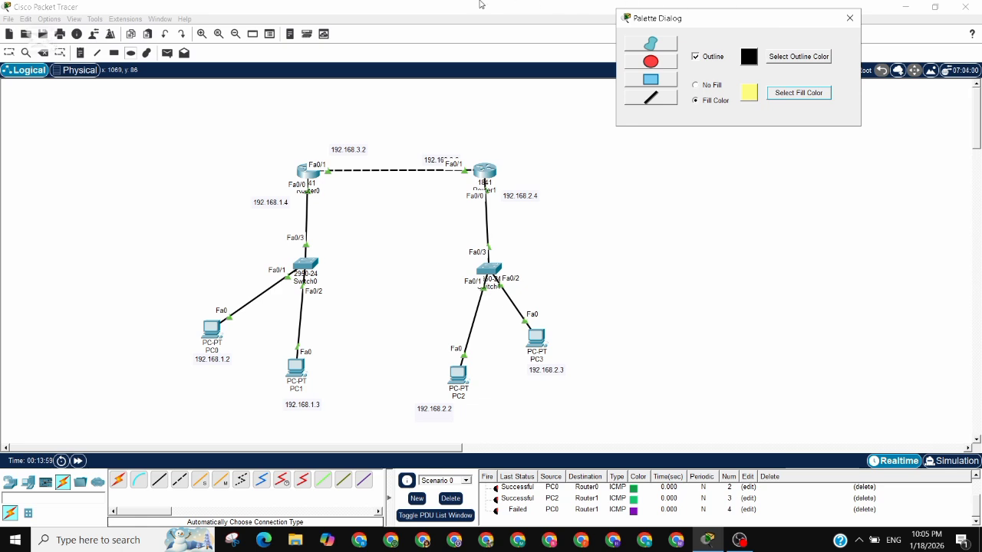
{"action": "left_click_drag", "start_coordinate": [482, 5], "coordinate": [295, 170]}
{"action": "left_click", "coordinate": [492, 166]}
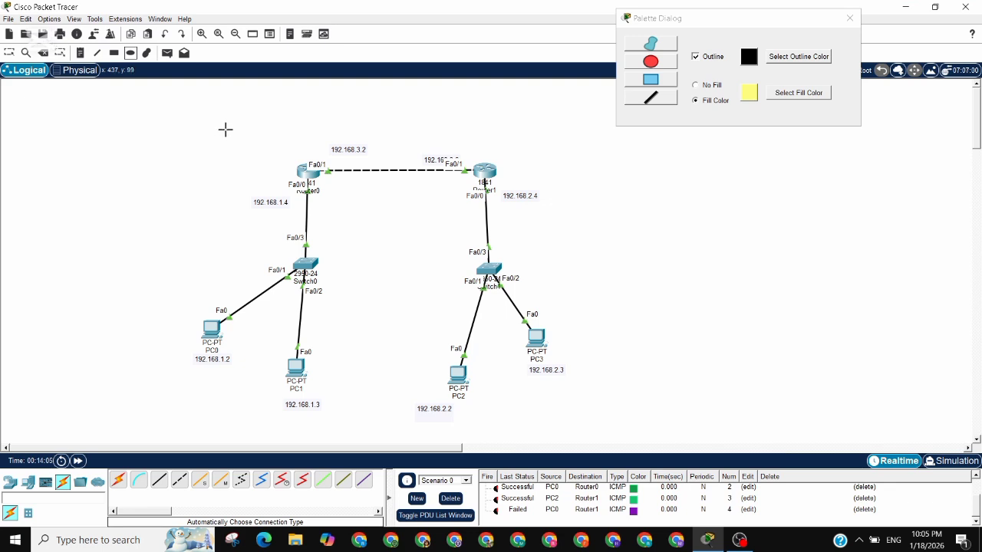
{"action": "mouse_move", "coordinate": [228, 118]}
{"action": "left_mouse_down"}
{"action": "mouse_move", "coordinate": [509, 205]}
{"action": "mouse_move", "coordinate": [542, 235]}
{"action": "mouse_move", "coordinate": [544, 251]}
{"action": "mouse_move", "coordinate": [559, 243]}
{"action": "left_mouse_up"}
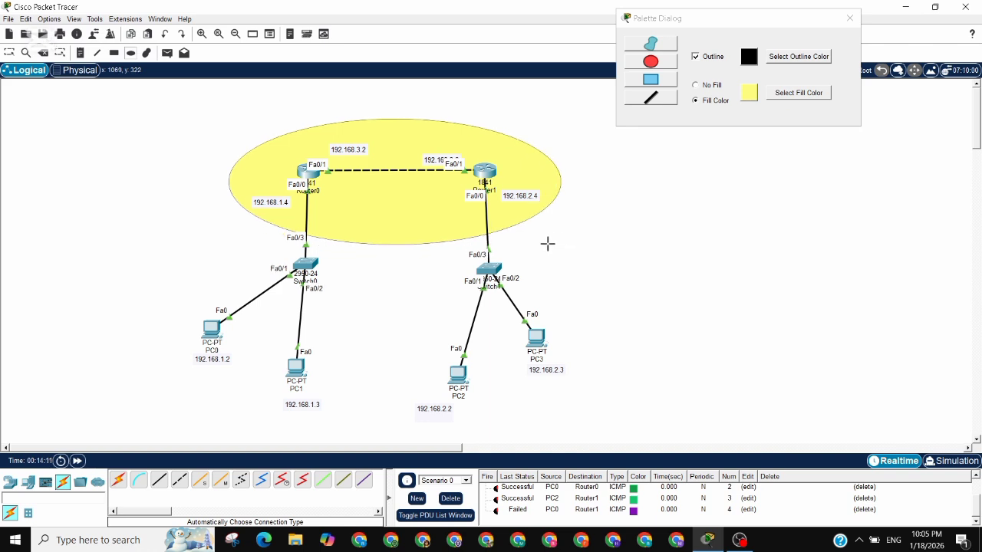
Place a note reading "area 1" inside the yellow ellipse, above the link between the routers
{"action": "left_click", "coordinate": [81, 58]}
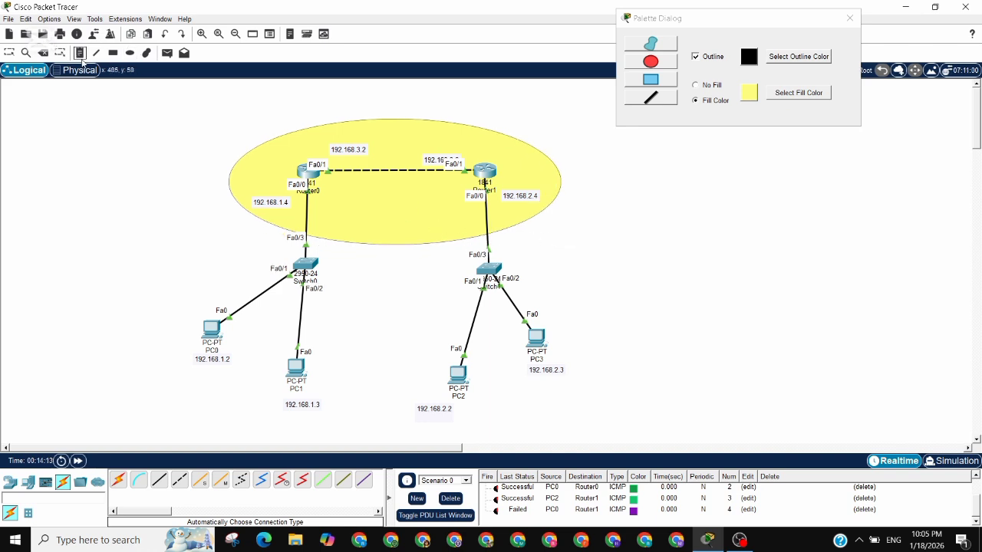
{"action": "left_click", "coordinate": [396, 135]}
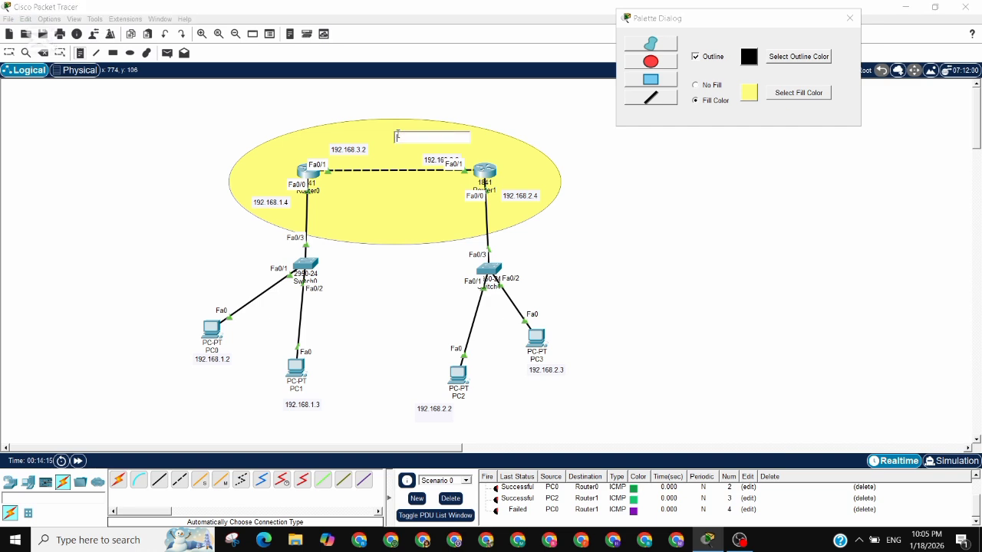
{"action": "type", "text": "a"}
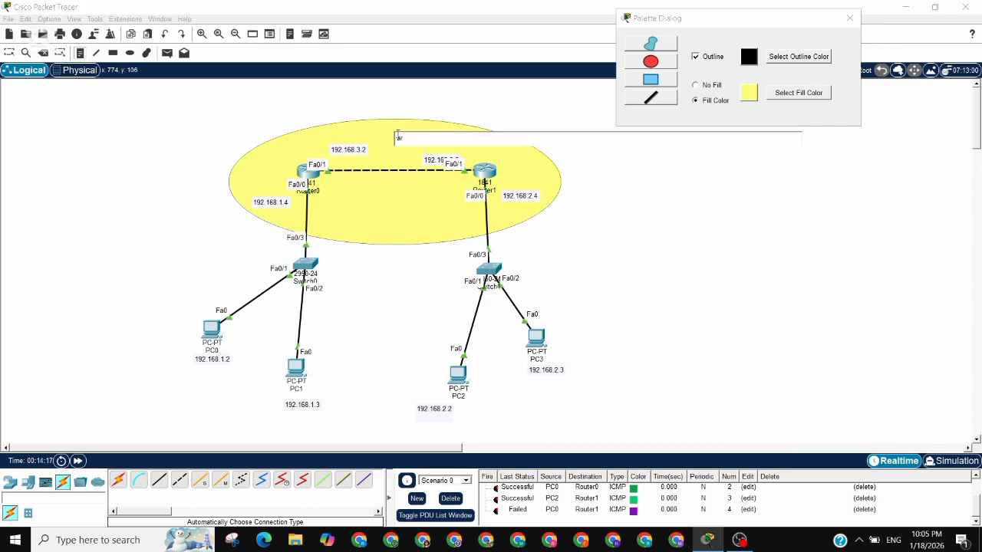
{"action": "type", "text": "rea 1"}
{"action": "left_click", "coordinate": [572, 185]}
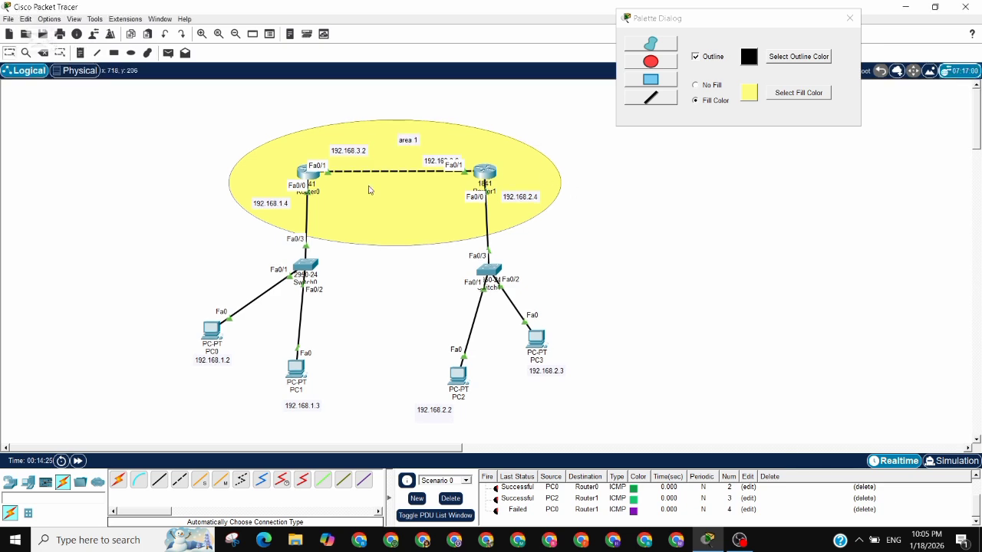
Open Router0's command line and exit from interface configuration mode all the way back to the user prompt
{"action": "left_click", "coordinate": [310, 175]}
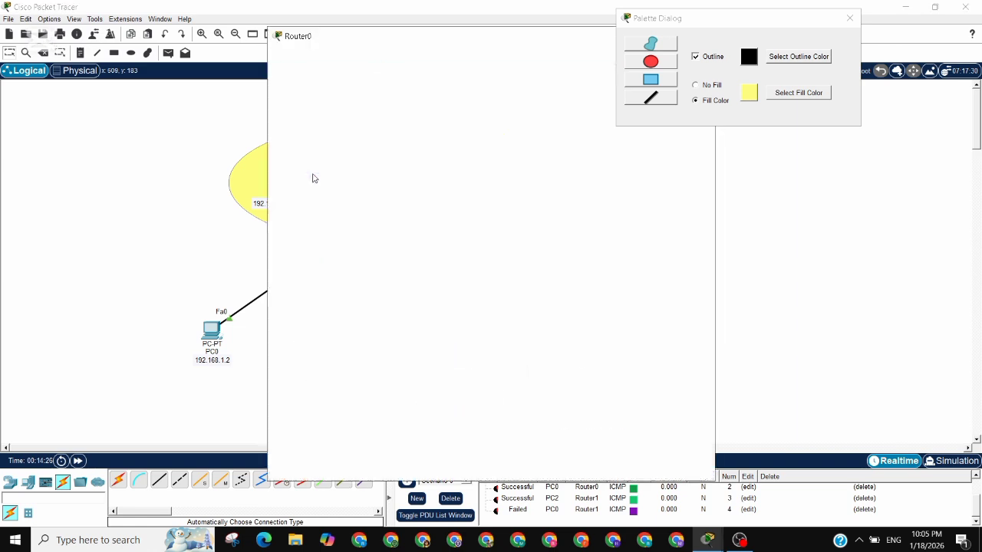
{"action": "left_click", "coordinate": [353, 59]}
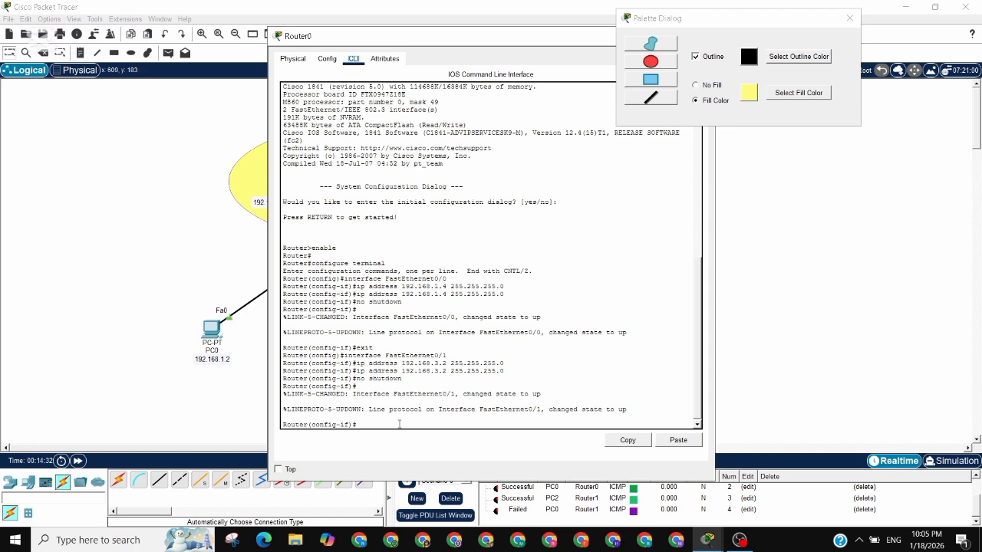
{"action": "left_click", "coordinate": [400, 424]}
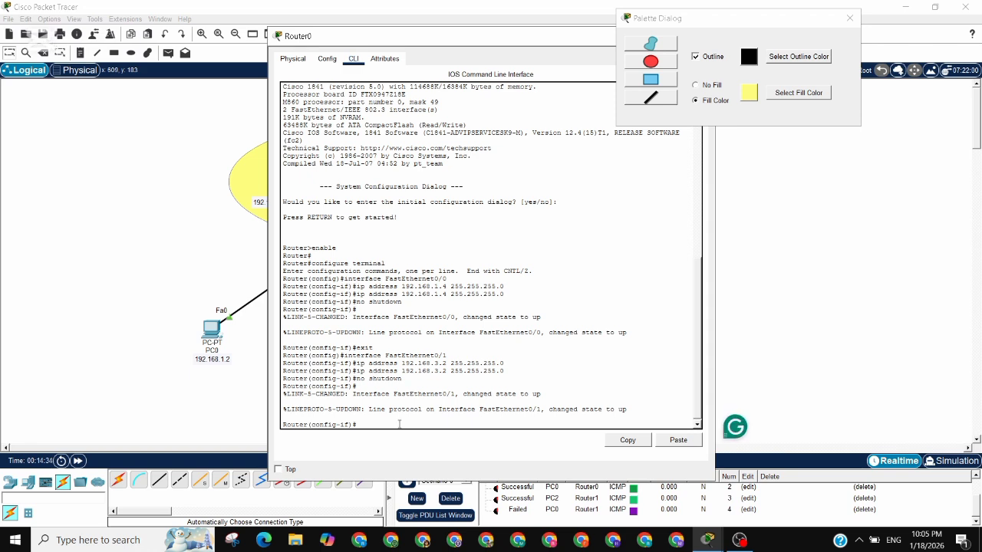
{"action": "key", "text": "Return"}
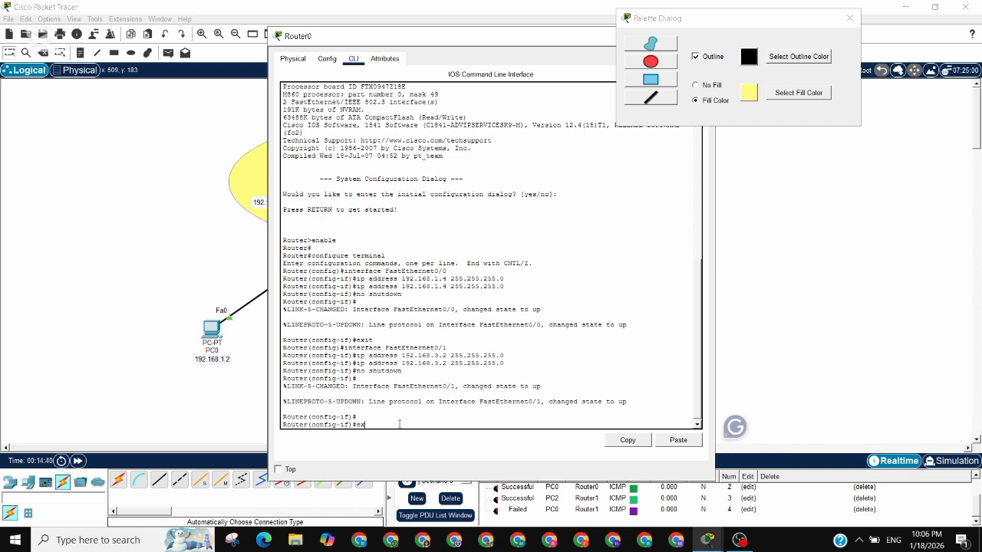
{"action": "type", "text": "exit"}
{"action": "key", "text": "Return"}
{"action": "type", "text": "er(config)#e"}
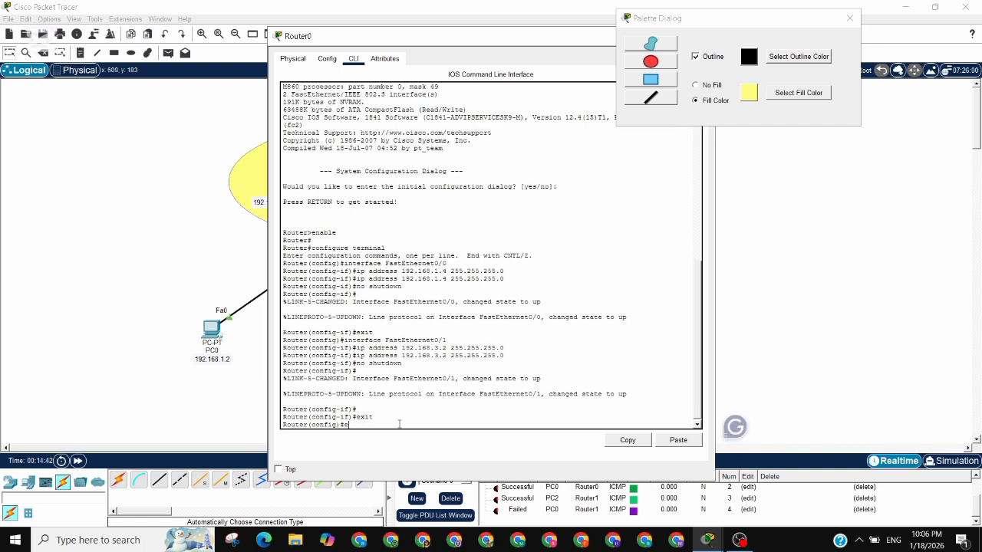
{"action": "type", "text": "xit"}
{"action": "key", "text": "Return"}
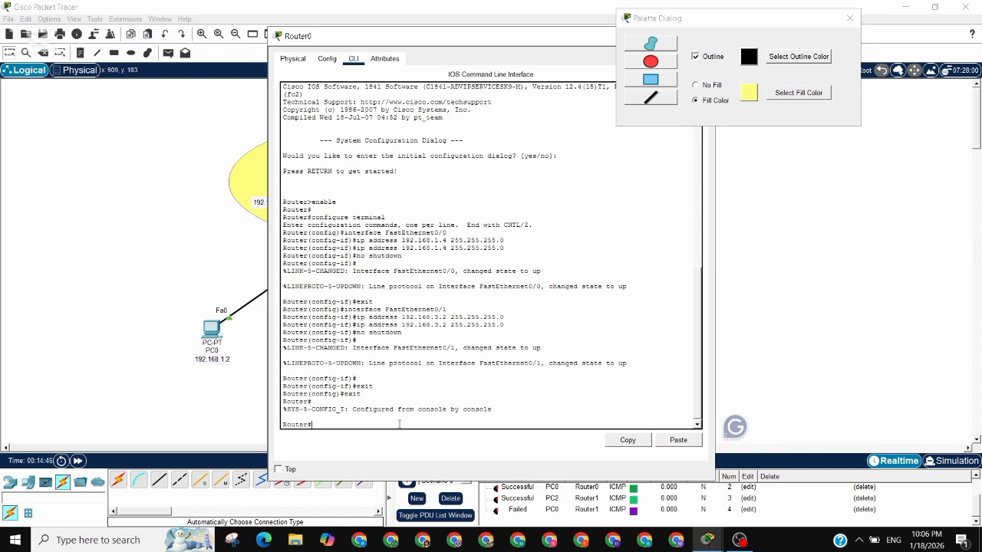
{"action": "type", "text": "exit"}
{"action": "key", "text": "Return"}
{"action": "key", "text": "Return"}
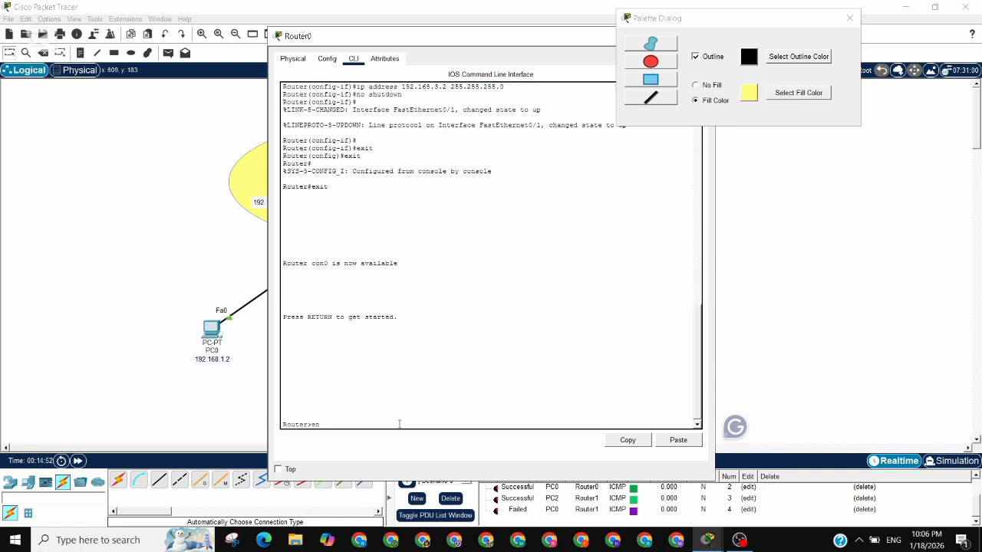
Enter privileged and global configuration mode on Router0 and start OSPF process 1
{"action": "type", "text": "en"}
{"action": "key", "text": "Return"}
{"action": "type", "text": "config"}
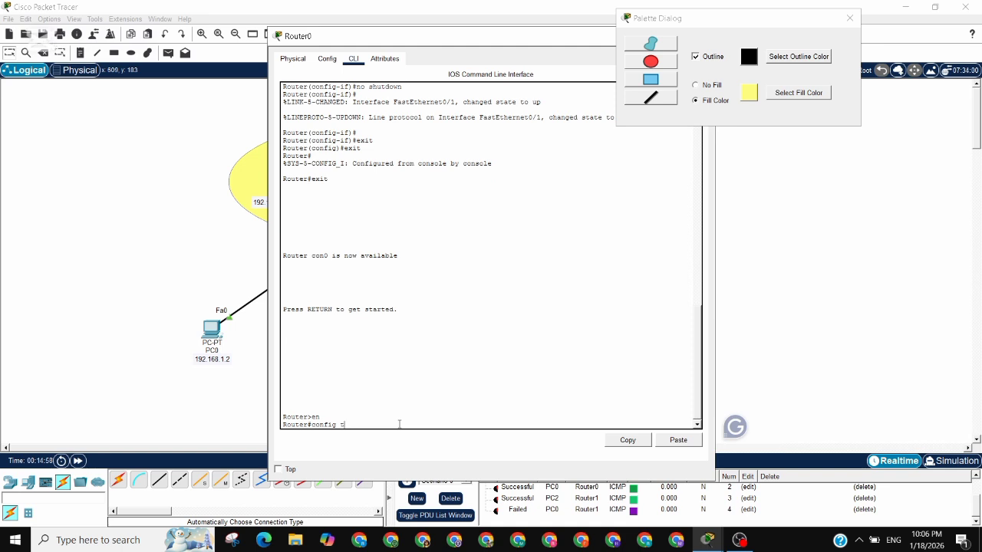
{"action": "type", "text": " t"}
{"action": "key", "text": "Return"}
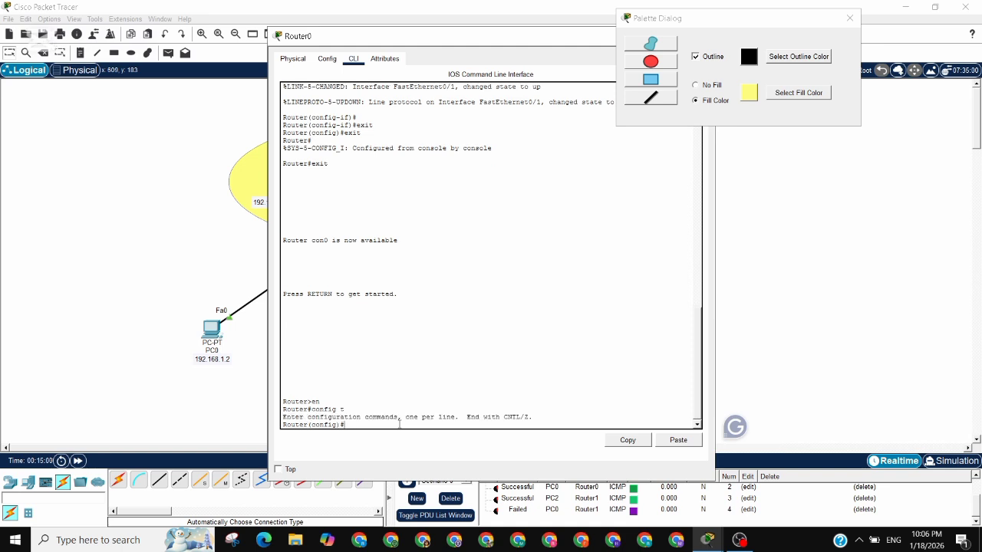
{"action": "type", "text": "router ospf 1"}
{"action": "key", "text": "Return"}
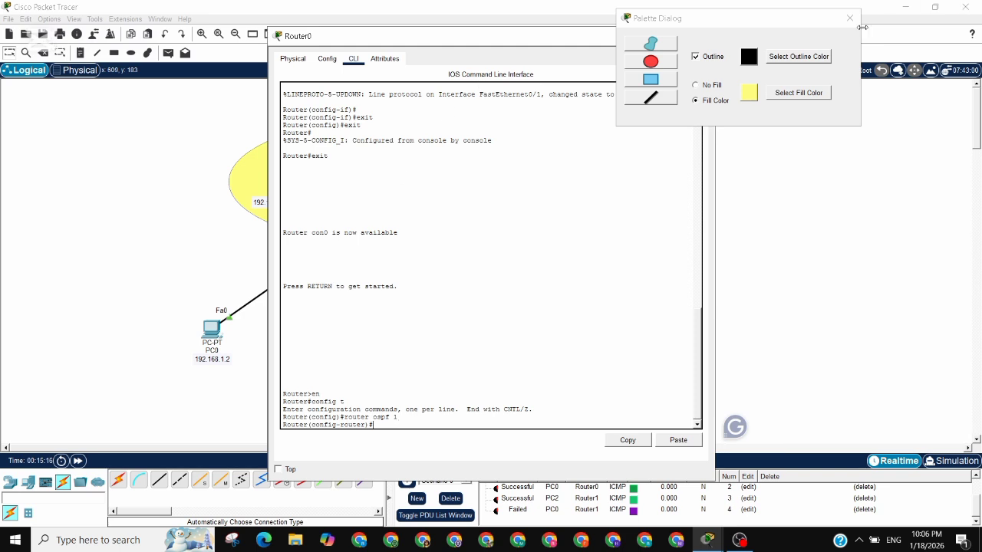
Close the drawing palette, then move and shrink Router0's window so the whole topology stays in view
{"action": "left_click", "coordinate": [850, 23]}
{"action": "left_click", "coordinate": [850, 19]}
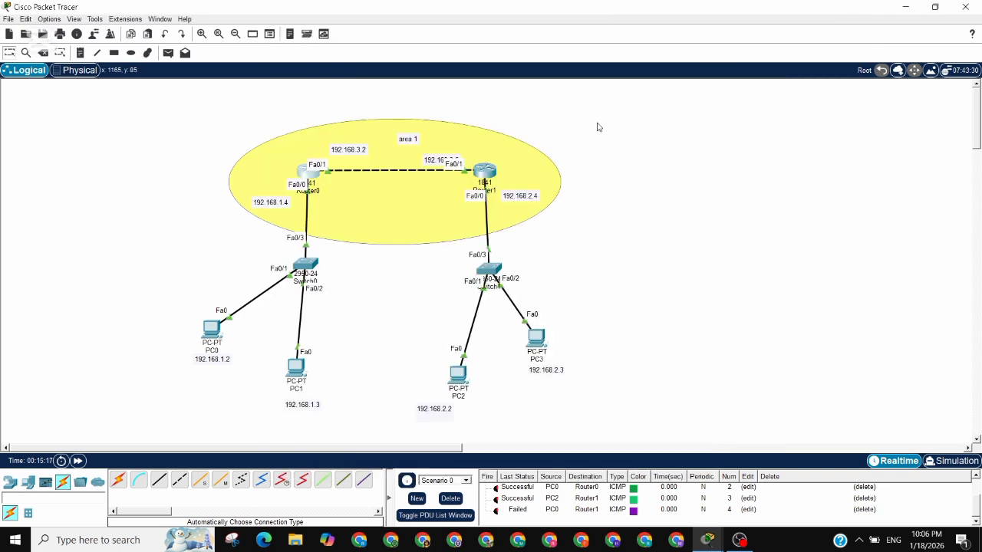
{"action": "left_click", "coordinate": [305, 175]}
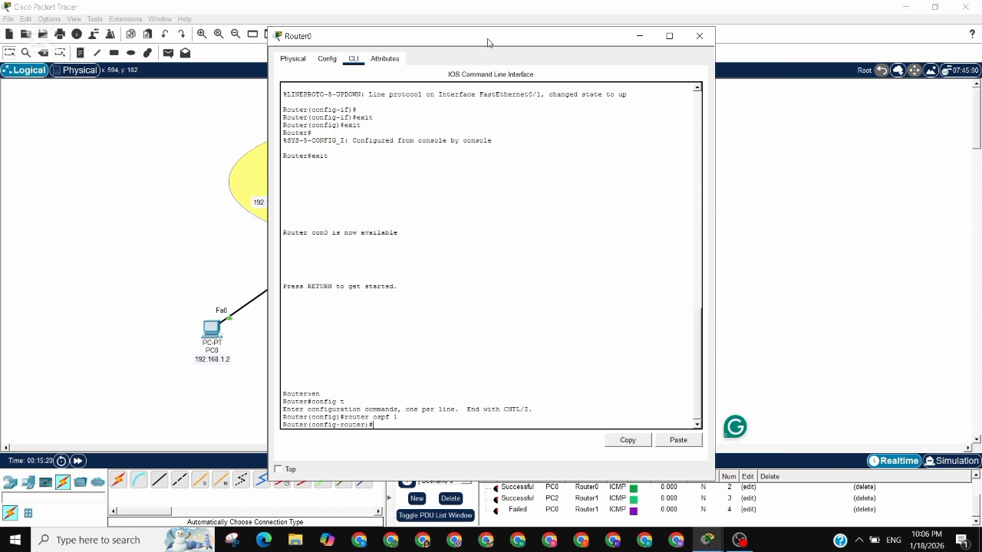
{"action": "left_click_drag", "start_coordinate": [487, 42], "coordinate": [616, 39]}
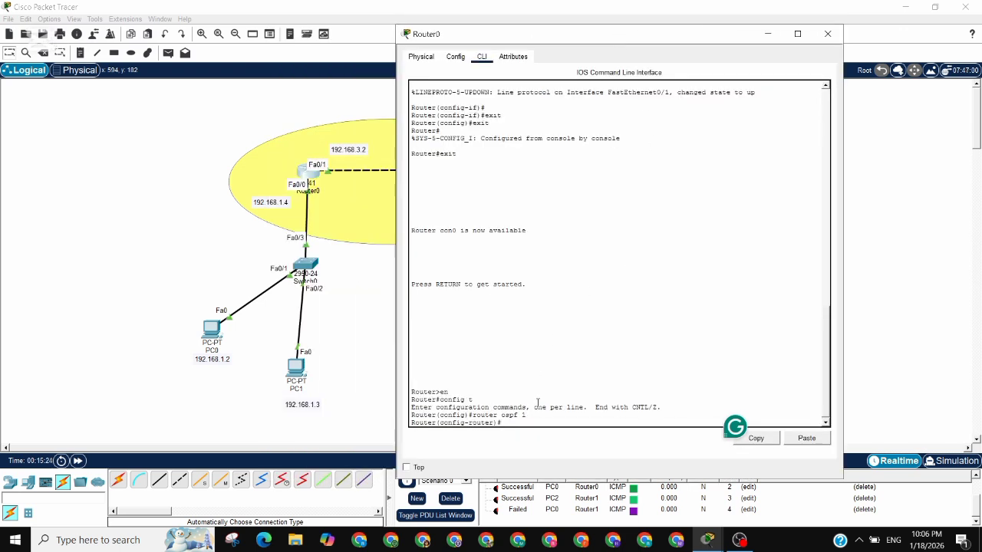
{"action": "left_click_drag", "start_coordinate": [580, 37], "coordinate": [696, 35]}
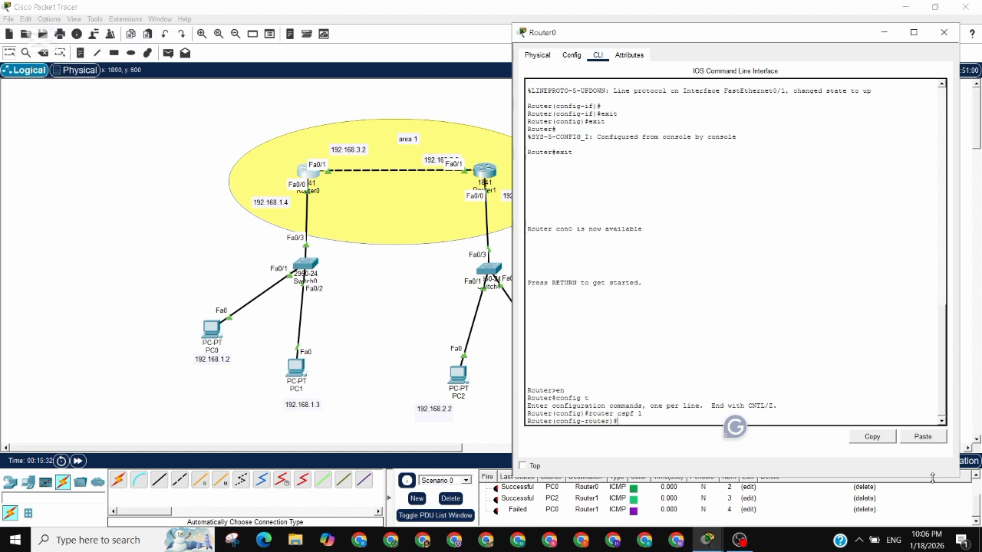
{"action": "left_click_drag", "start_coordinate": [930, 479], "coordinate": [929, 373]}
{"action": "type", "text": "en config t router ospf 1"}
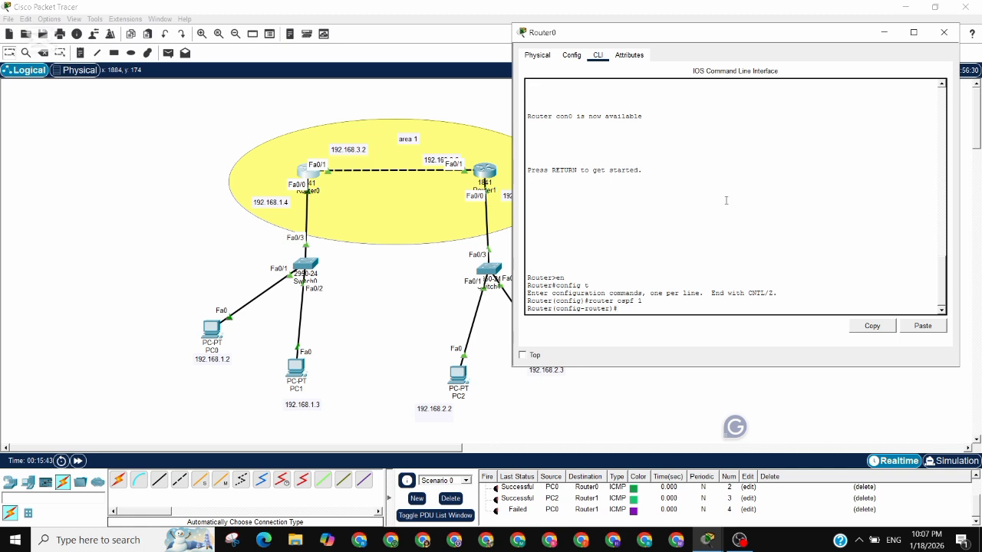
{"action": "left_click_drag", "start_coordinate": [508, 236], "coordinate": [574, 229]}
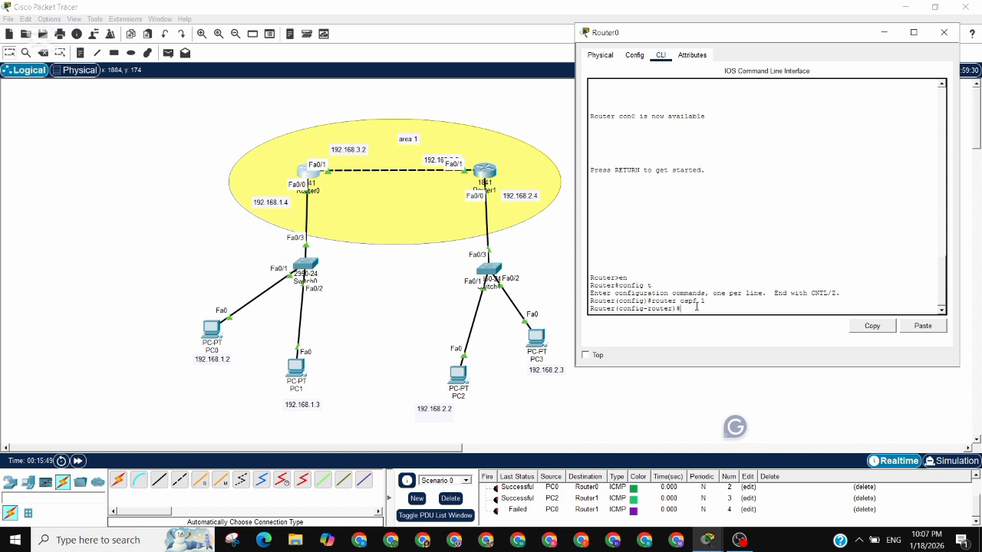
Try to advertise network 192.168.1.0 with wildcard mask 0.0.0.255 on Router0 without specifying an area
{"action": "type", "text": "network 192.168.1.0 0.0.0.2"}
{"action": "type", "text": "55"}
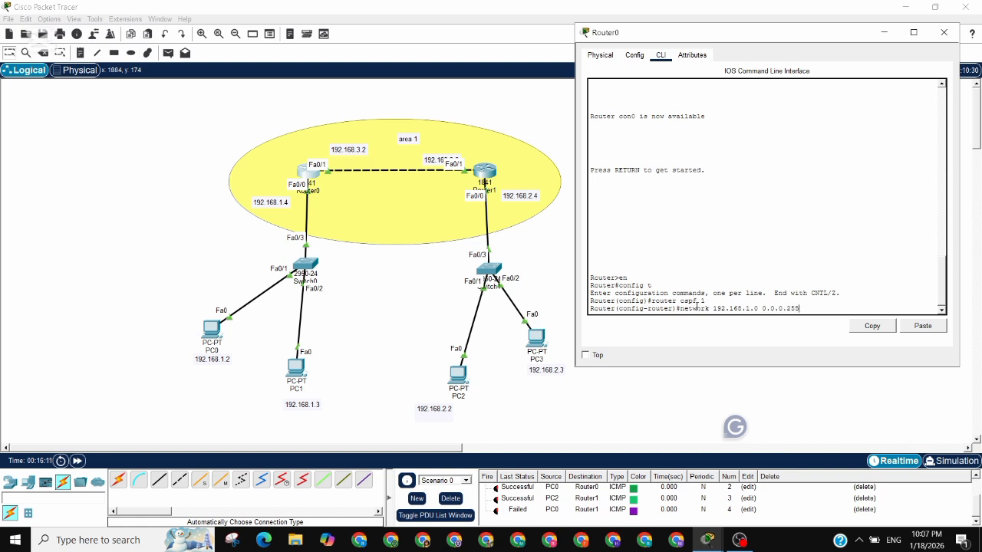
{"action": "key", "text": "Return"}
Advertise networks 192.168.1.0 and 192.168.3.0 with wildcard mask 0.0.0.255 in OSPF area 0, then exit router configuration and close Router0
{"action": "type", "text": "nfig-router)#ner)#ne"}
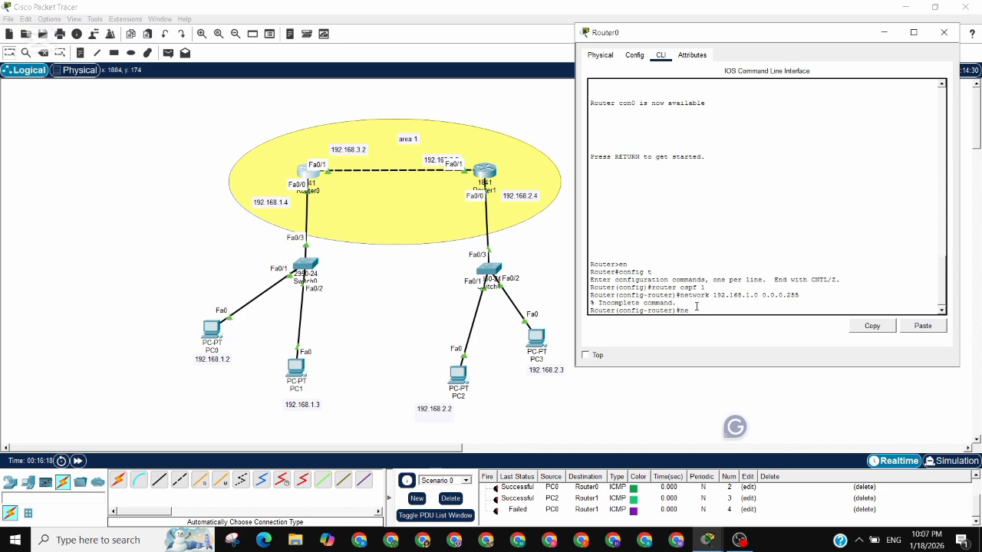
{"action": "type", "text": "twork 192.168.1.0 0.0.0.255 area 0"}
{"action": "key", "text": "Return"}
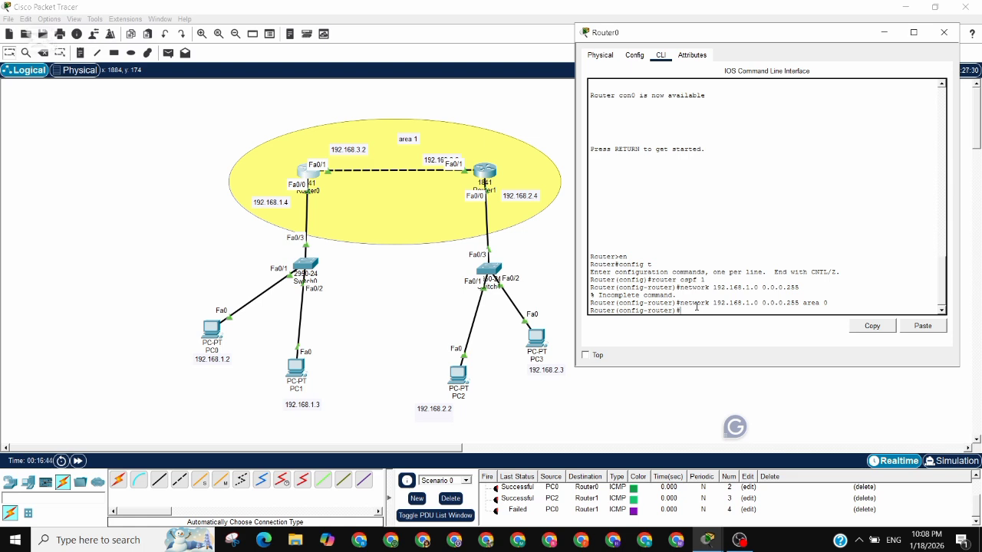
{"action": "type", "text": "network 192.168.3.0 0.0.0.255 area 0"}
{"action": "key", "text": "Return"}
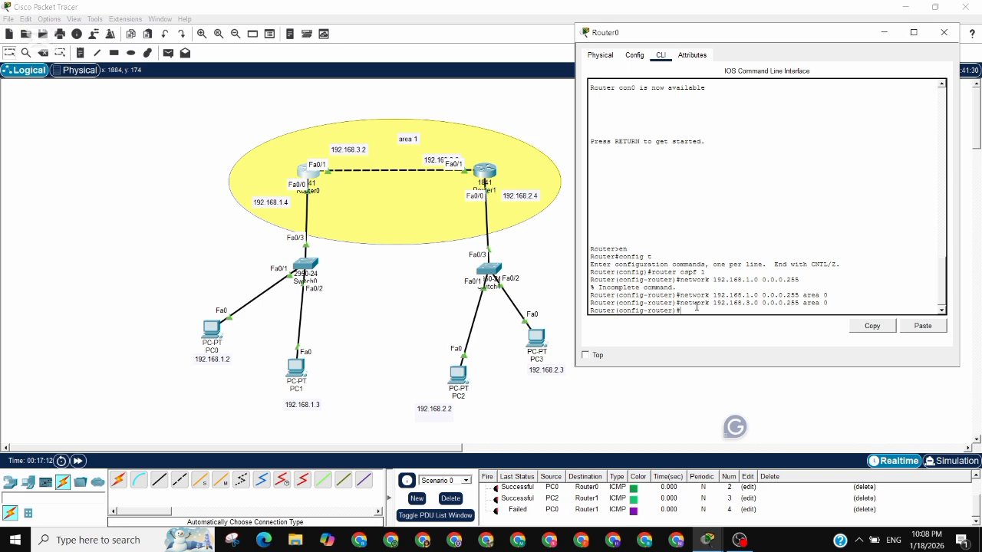
{"action": "type", "text": "exit"}
{"action": "key", "text": "Return"}
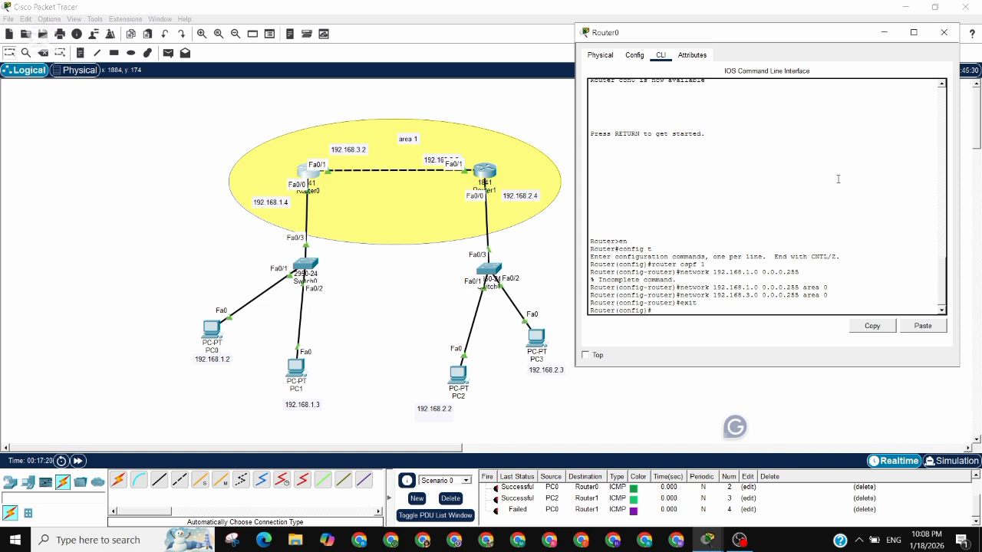
{"action": "left_click", "coordinate": [943, 35]}
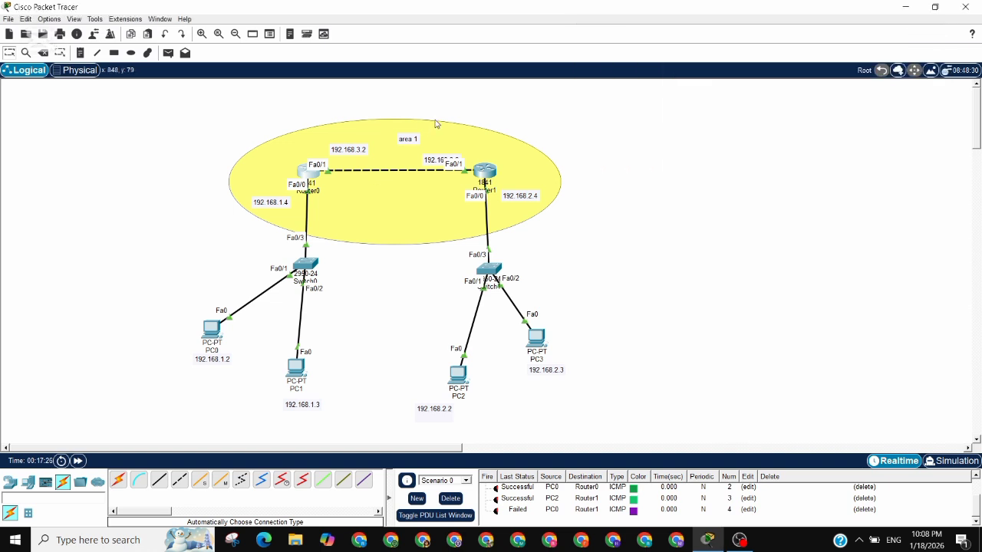
Change the note inside the yellow ellipse to read "area 0"
{"action": "double_click", "coordinate": [413, 139]}
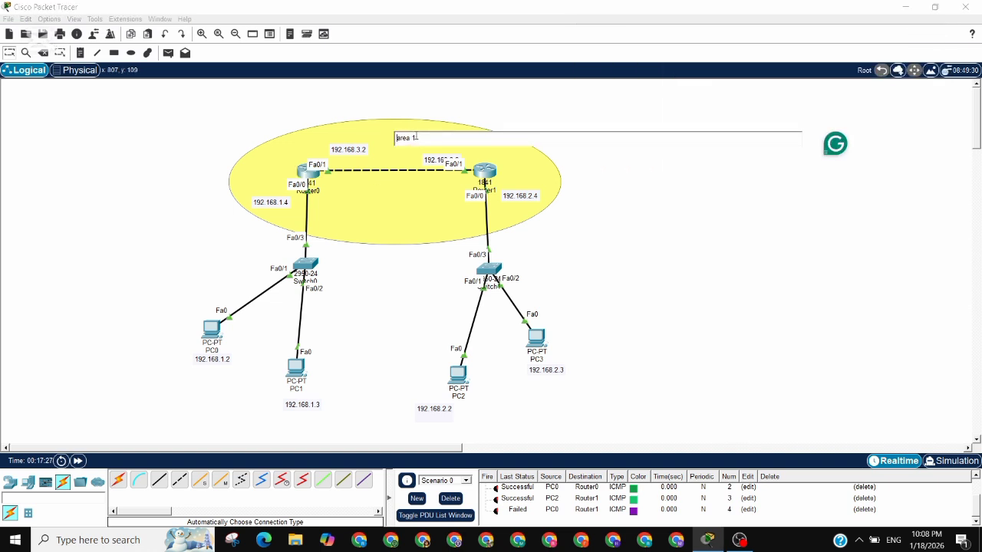
{"action": "key", "text": "BackSpace"}
{"action": "type", "text": "0"}
{"action": "left_click", "coordinate": [606, 276]}
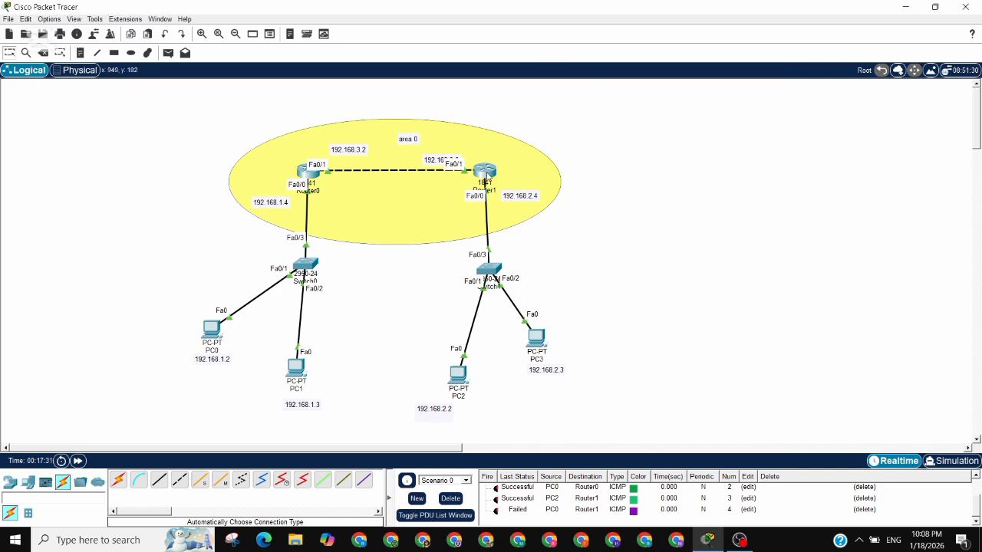
Open Router1's command line and exit from interface configuration mode back to the user prompt
{"action": "left_click", "coordinate": [488, 175]}
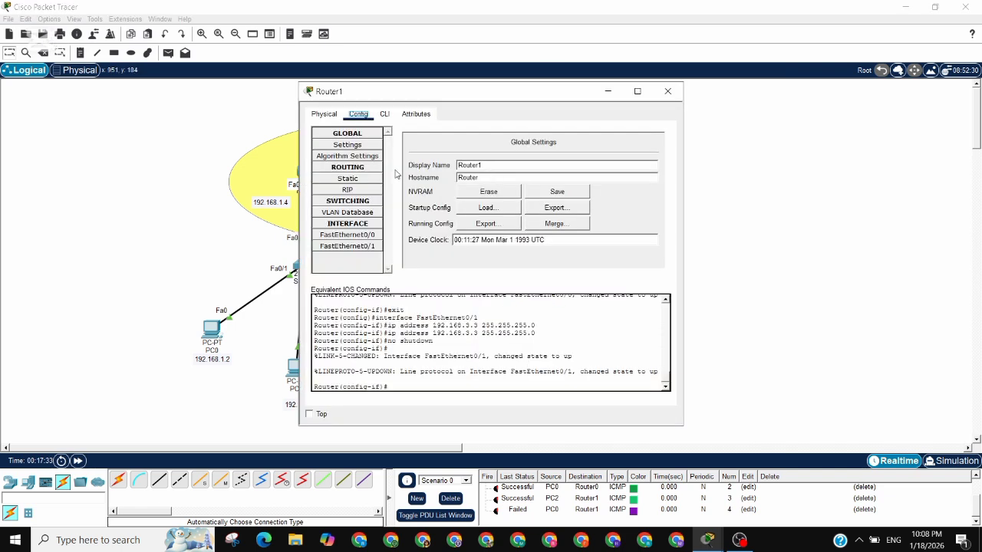
{"action": "left_click", "coordinate": [384, 114]}
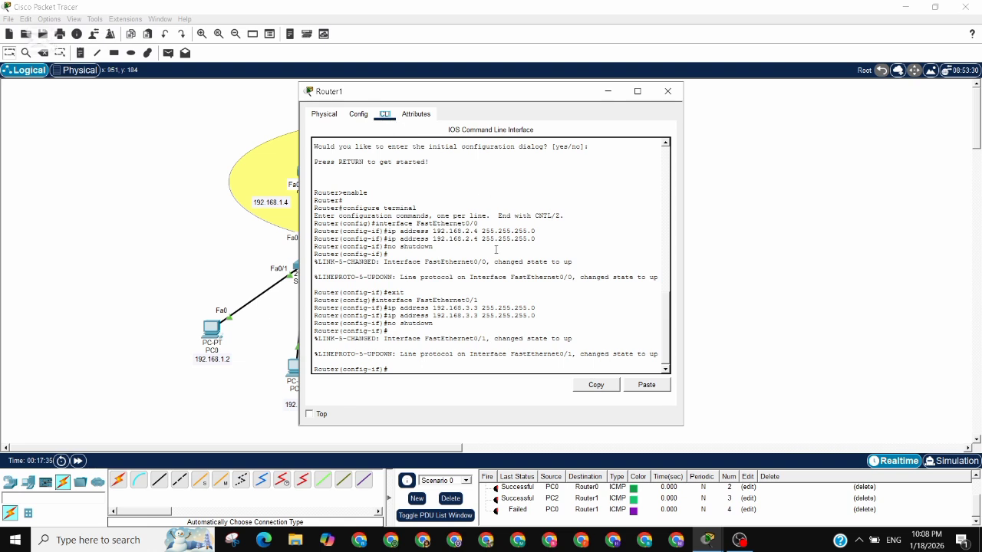
{"action": "left_click", "coordinate": [505, 367]}
{"action": "key", "text": "Return"}
{"action": "type", "text": "exit"}
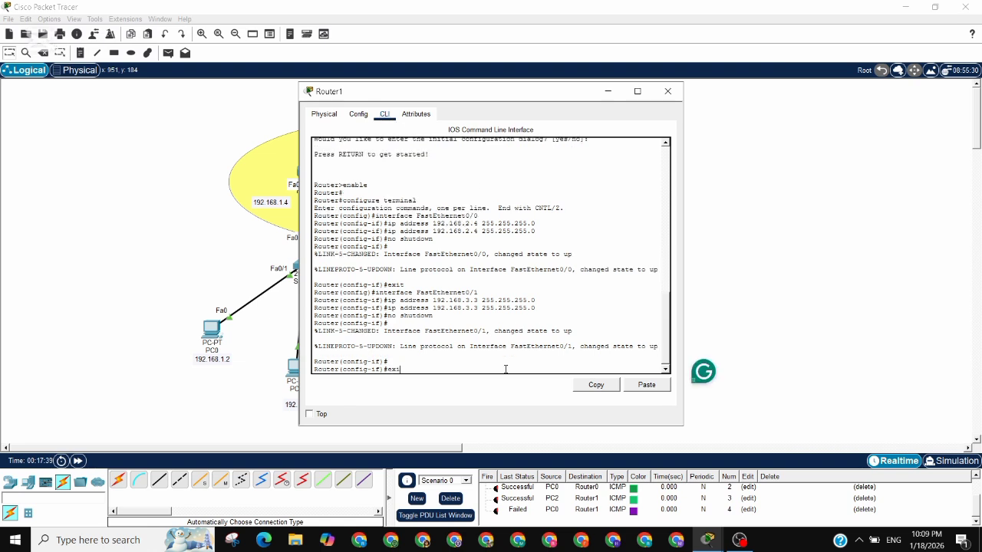
{"action": "key", "text": "Return"}
{"action": "type", "text": "exit"}
{"action": "key", "text": "Return"}
{"action": "key", "text": "Return"}
{"action": "type", "text": "exit"}
{"action": "key", "text": "Return"}
{"action": "key", "text": "Return"}
Enter global configuration mode on Router1 and move its window clear of Router1 and its connected devices
{"action": "type", "text": "en"}
{"action": "key", "text": "Return"}
{"action": "type", "text": "config"}
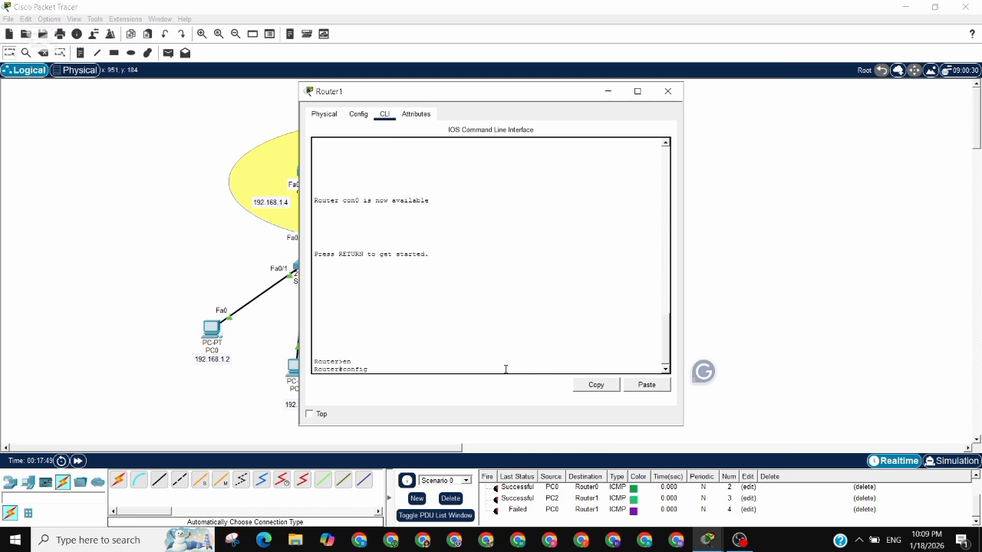
{"action": "type", "text": " t"}
{"action": "key", "text": "Return"}
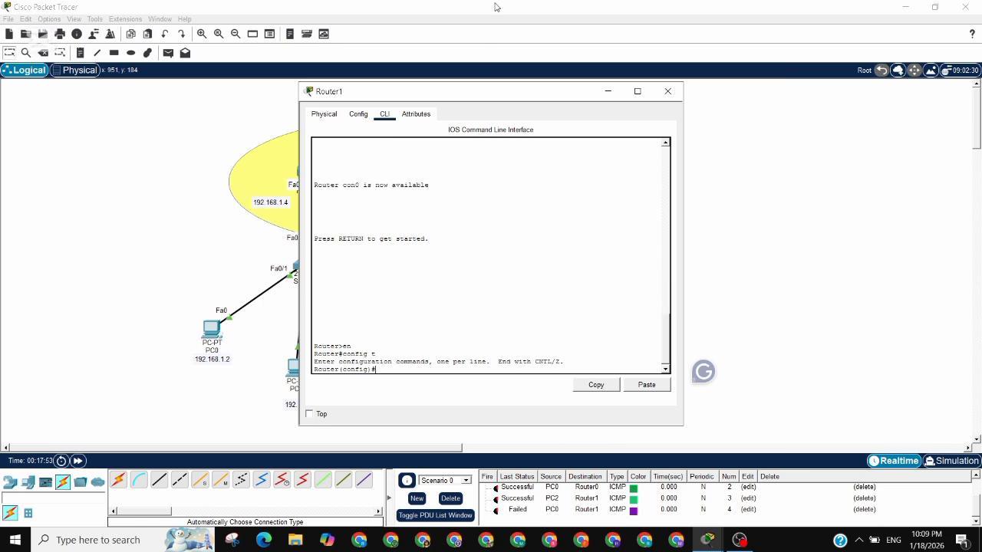
{"action": "left_click_drag", "start_coordinate": [507, 92], "coordinate": [188, 109]}
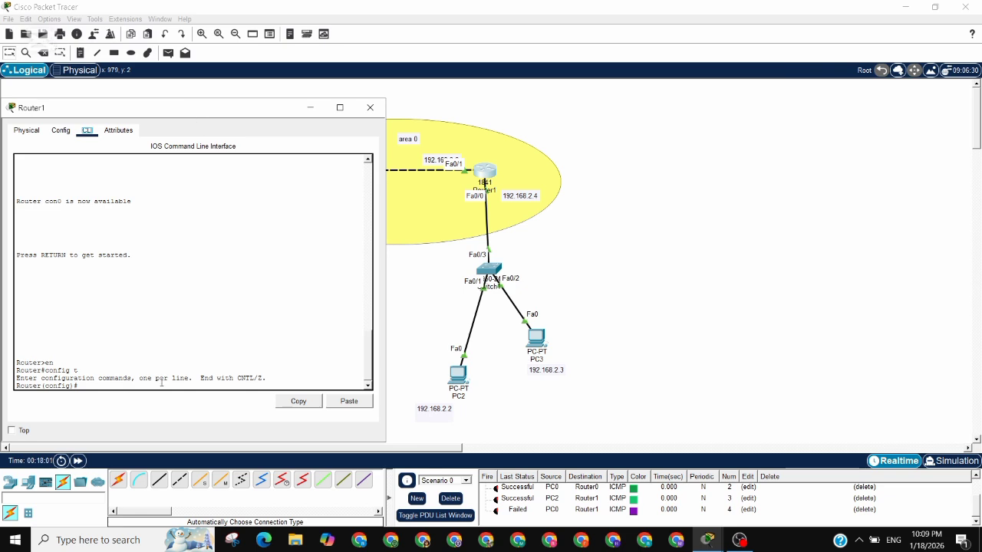
Start OSPF process 2 on Router1
{"action": "type", "text": "ne"}
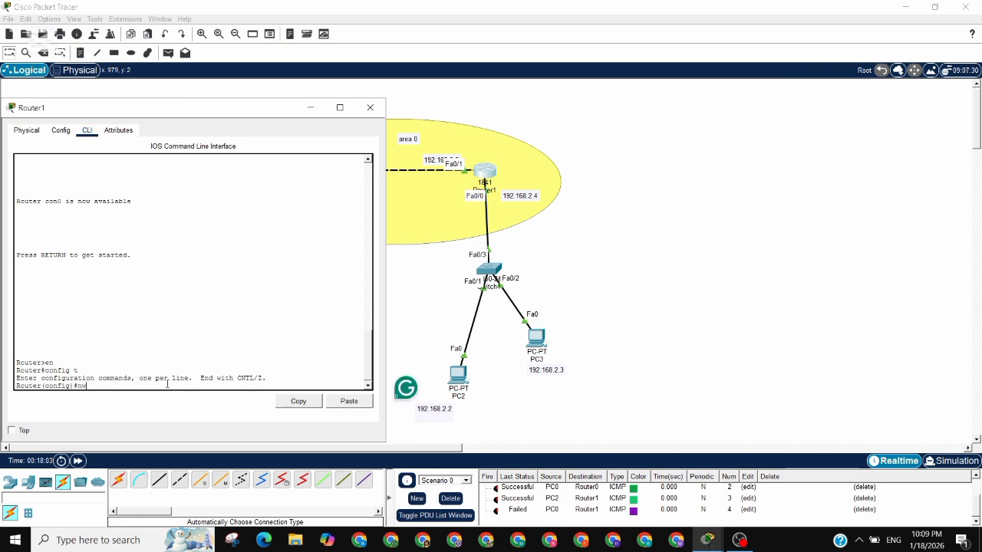
{"action": "type", "text": "tw"}
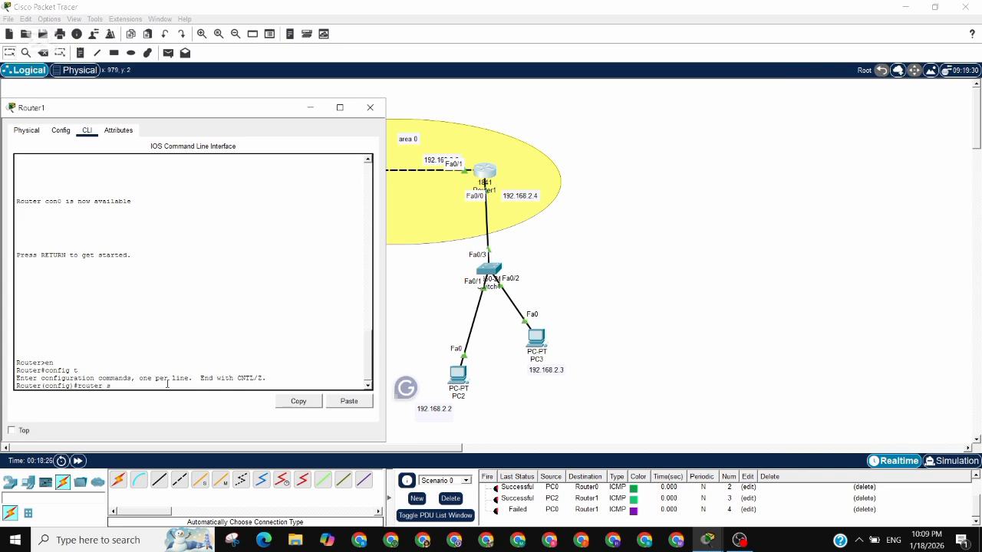
{"action": "type", "text": "spf"}
{"action": "key", "text": "Return"}
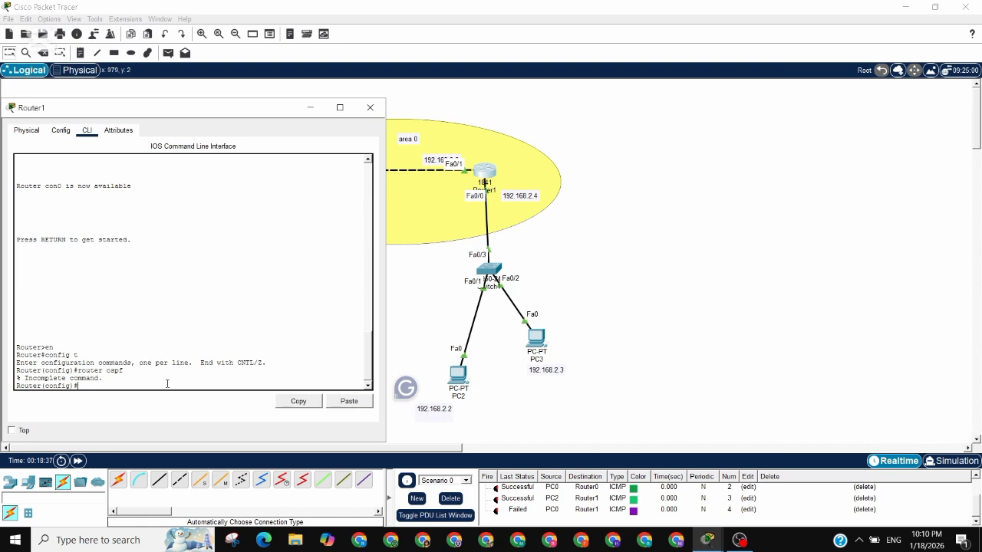
{"action": "type", "text": "ter ospf 2"}
{"action": "key", "text": "Return"}
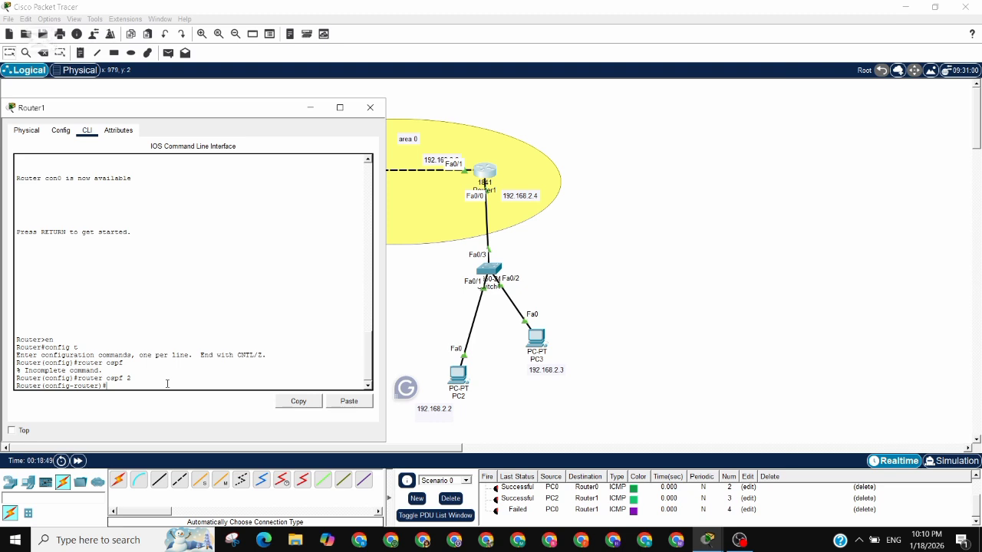
Advertise networks 192.168.2.0 and 192.168.3.0 with wildcard mask 0.0.0.255 in area 0 under Router1's OSPF process
{"action": "type", "text": "n"}
{"action": "type", "text": "etwork"}
{"action": "type", "text": " addres"}
{"action": "type", "text": "s 192.16"}
{"action": "type", "text": "8.2"}
{"action": "type", "text": ".0 0."}
{"action": "type", "text": "0.0"}
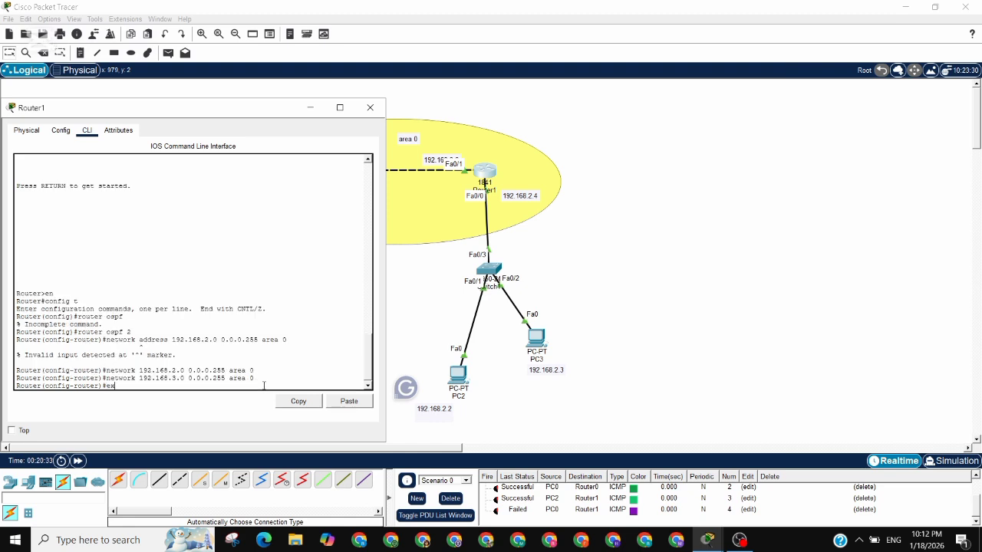
Exit Router1's OSPF configuration mode and close the router's window
{"action": "type", "text": "it"}
{"action": "key", "text": "Return"}
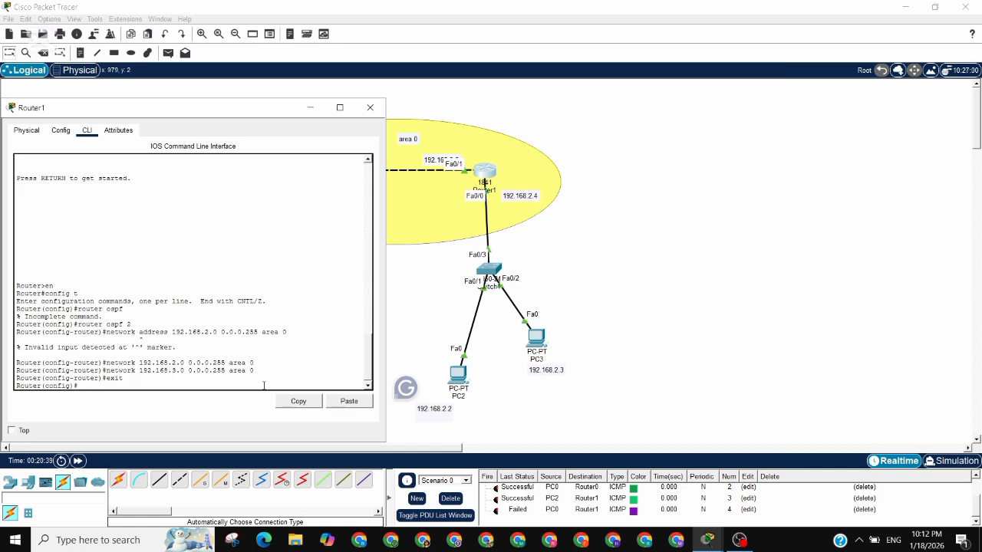
{"action": "left_click", "coordinate": [371, 110]}
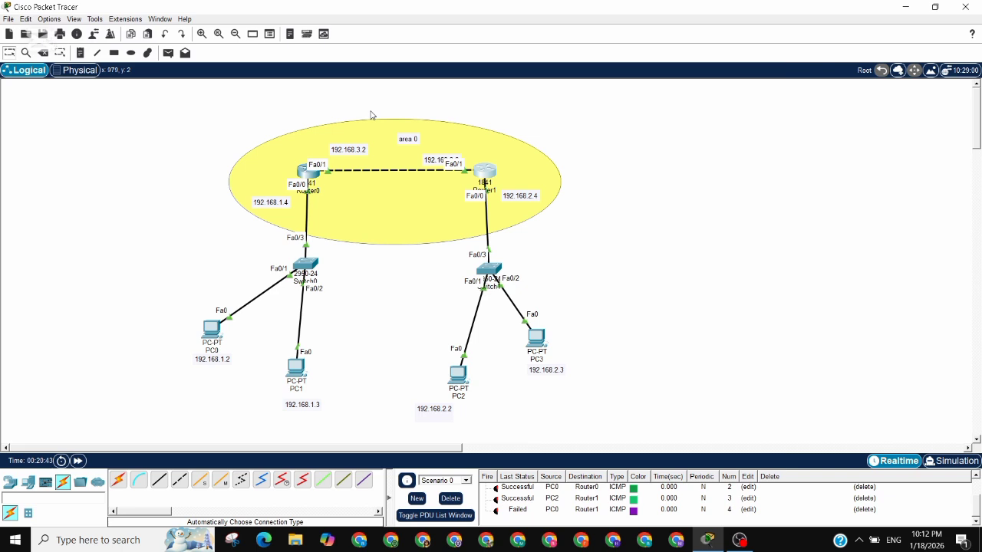
Send a simple PDU from PC0 to PC2 and check its entry in the PDU list
{"action": "left_click", "coordinate": [169, 53]}
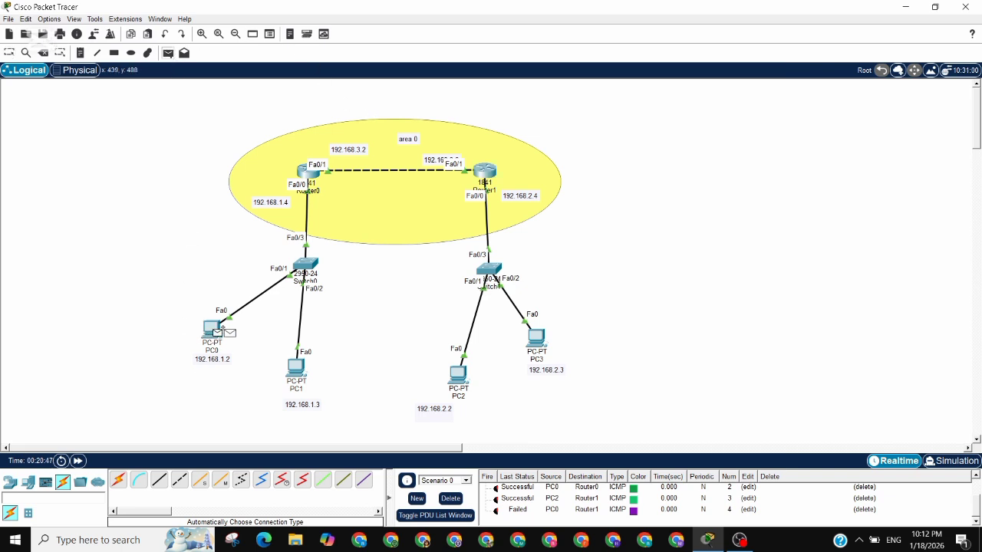
{"action": "left_click", "coordinate": [457, 375]}
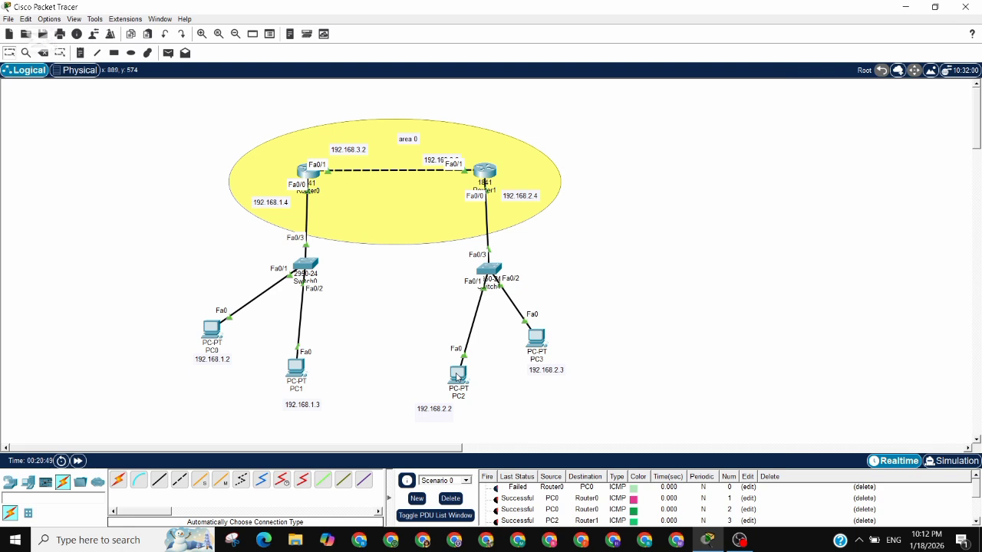
{"action": "scroll", "coordinate": [648, 495], "scroll_direction": "down", "scroll_amount": 1}
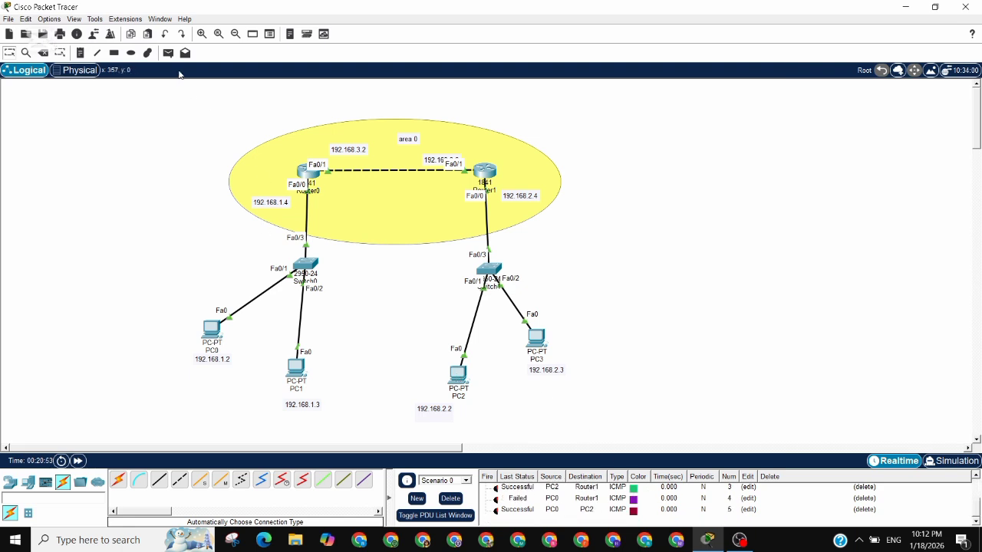
Start another simple PDU test from PC1
{"action": "left_click", "coordinate": [168, 52]}
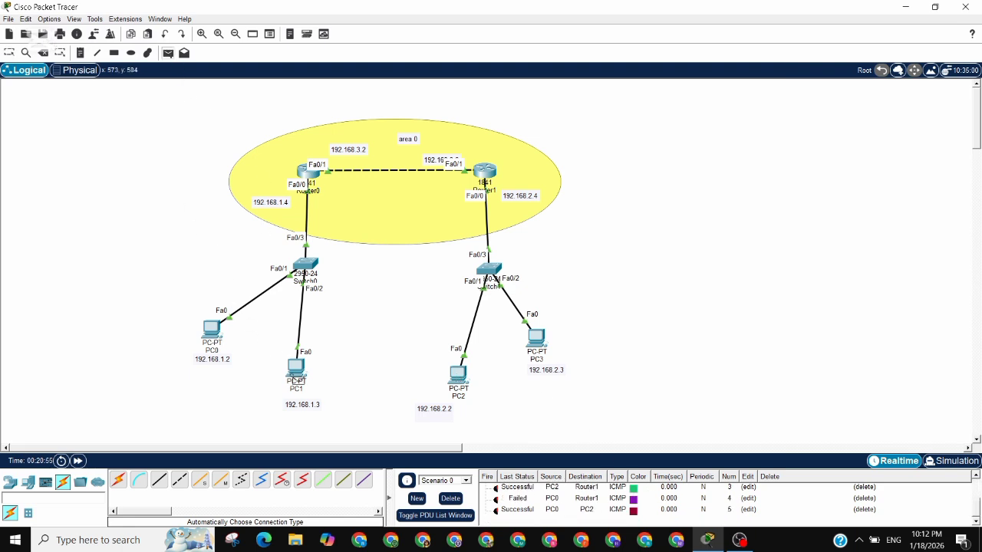